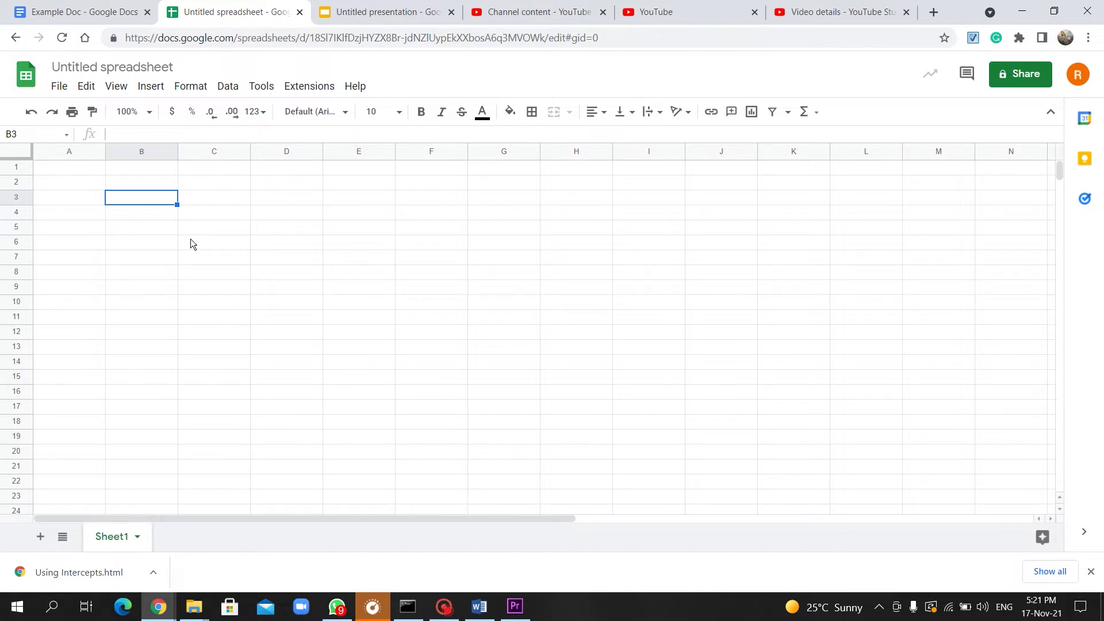
Rename the spreadsheet as Classroom Schedule
click(89, 66)
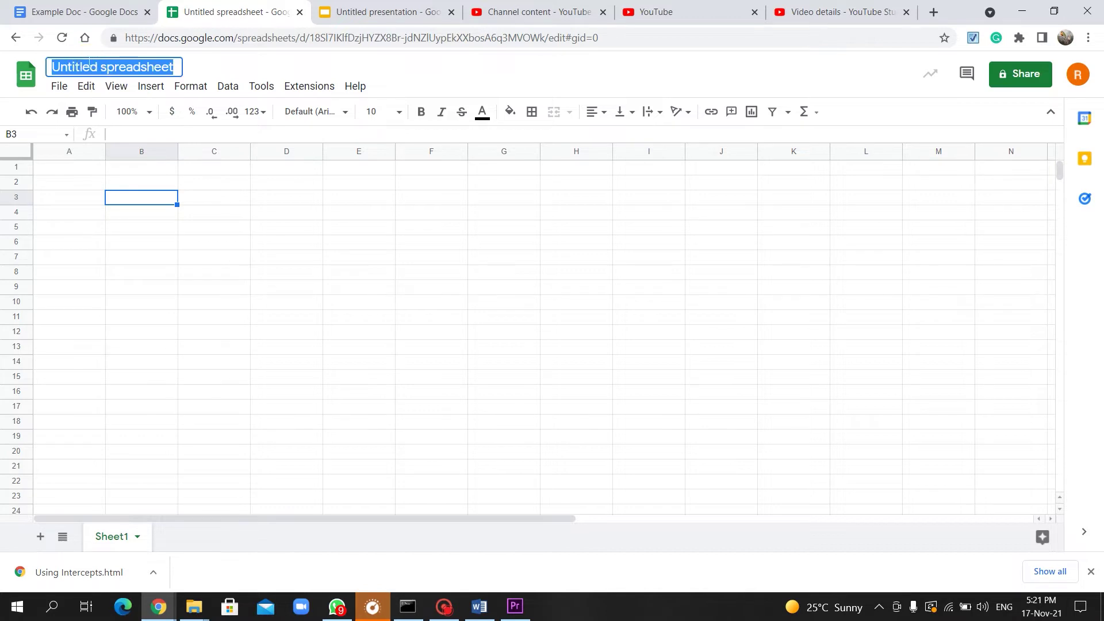
text(S)
text(lassroom)
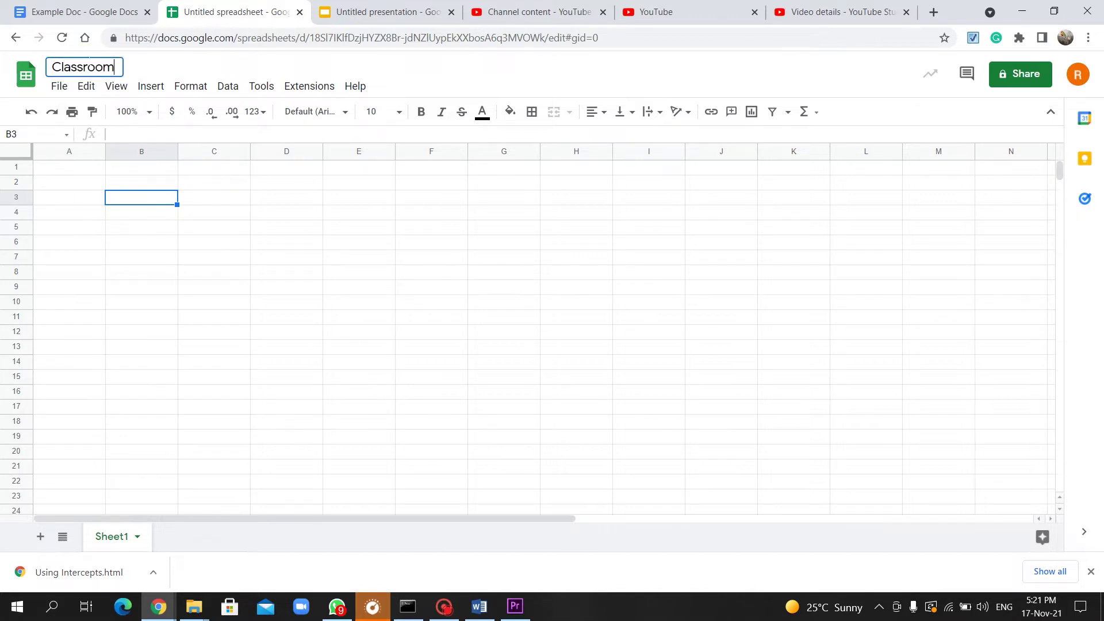
text( Schedule)
Enter Sunday and Monday from B3 down, extending the day series to Thursday in B7 and clearing the extra Friday
click(119, 191)
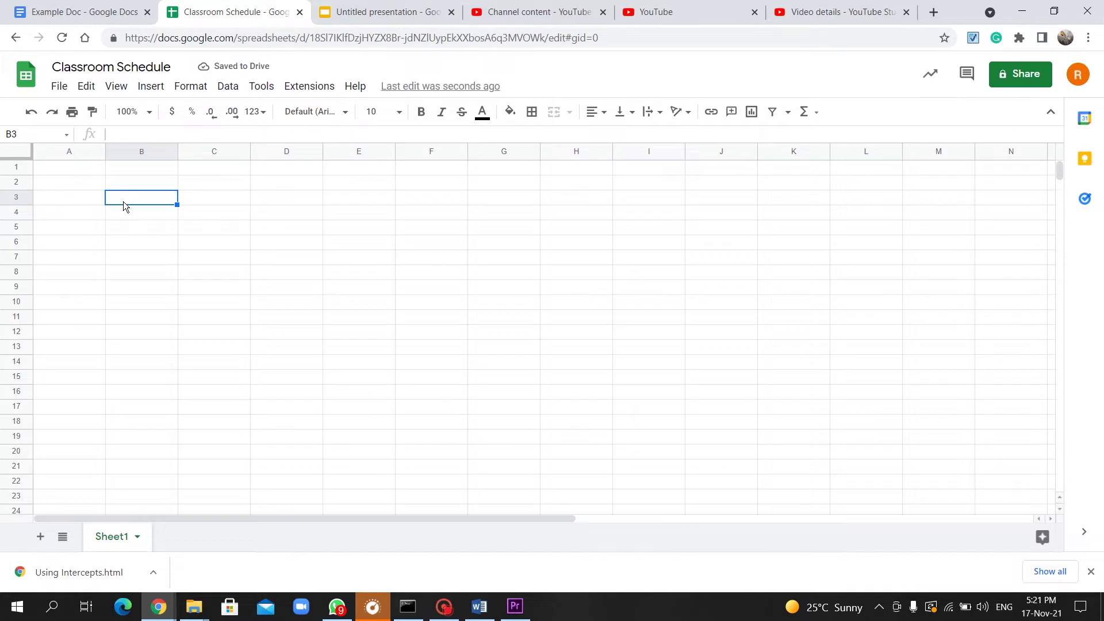
text(Sunday)
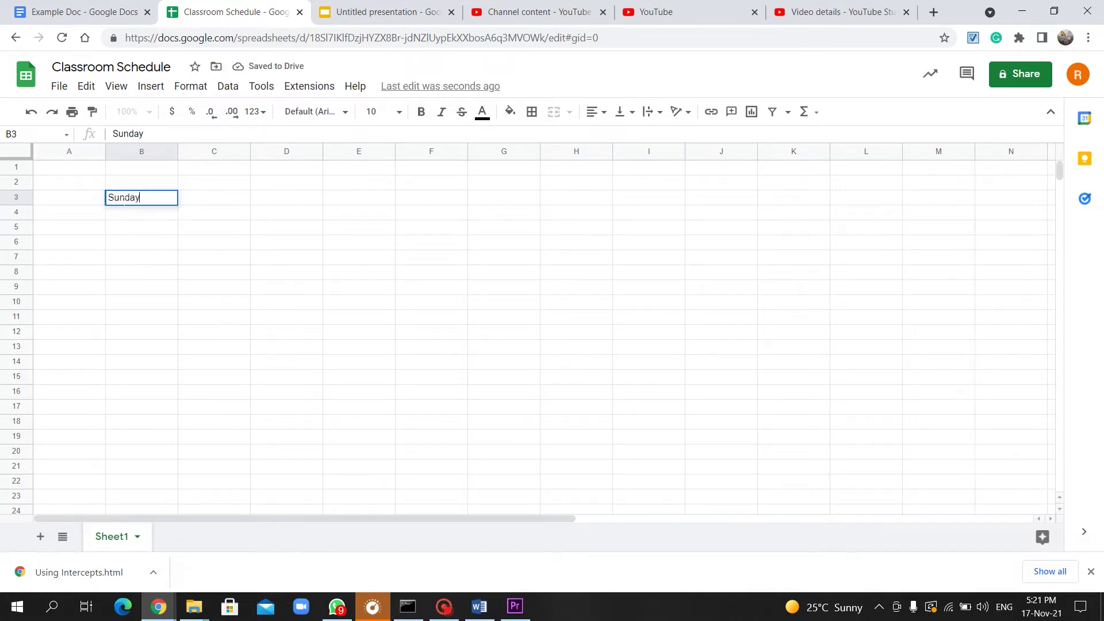
key(Return)
text(Monday)
click(131, 202)
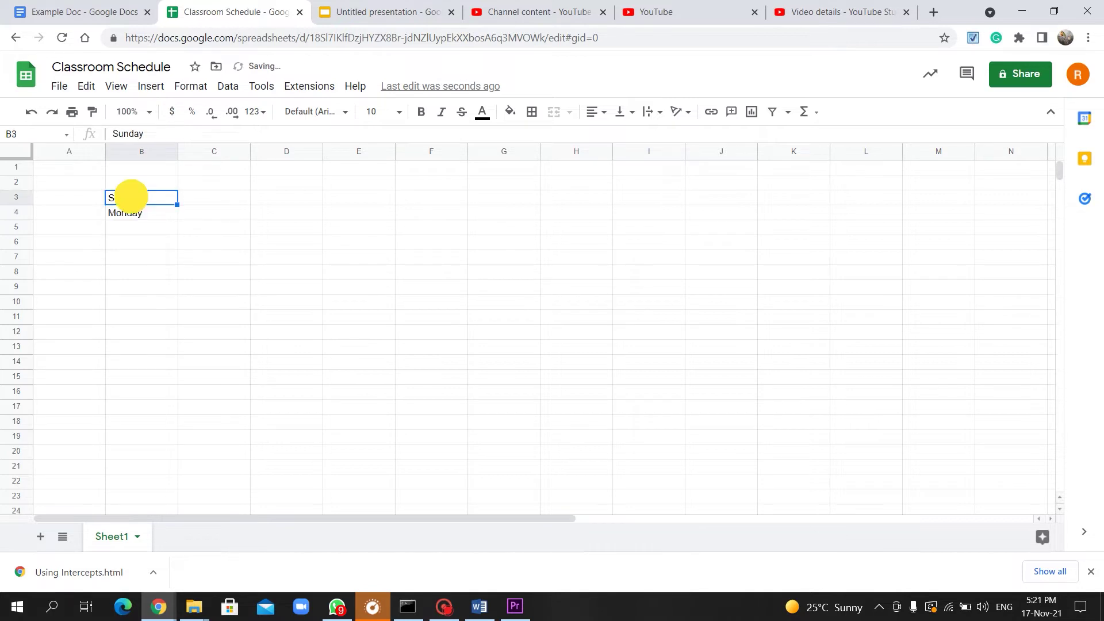
drag(132, 206, 173, 274)
click(156, 261)
click(170, 287)
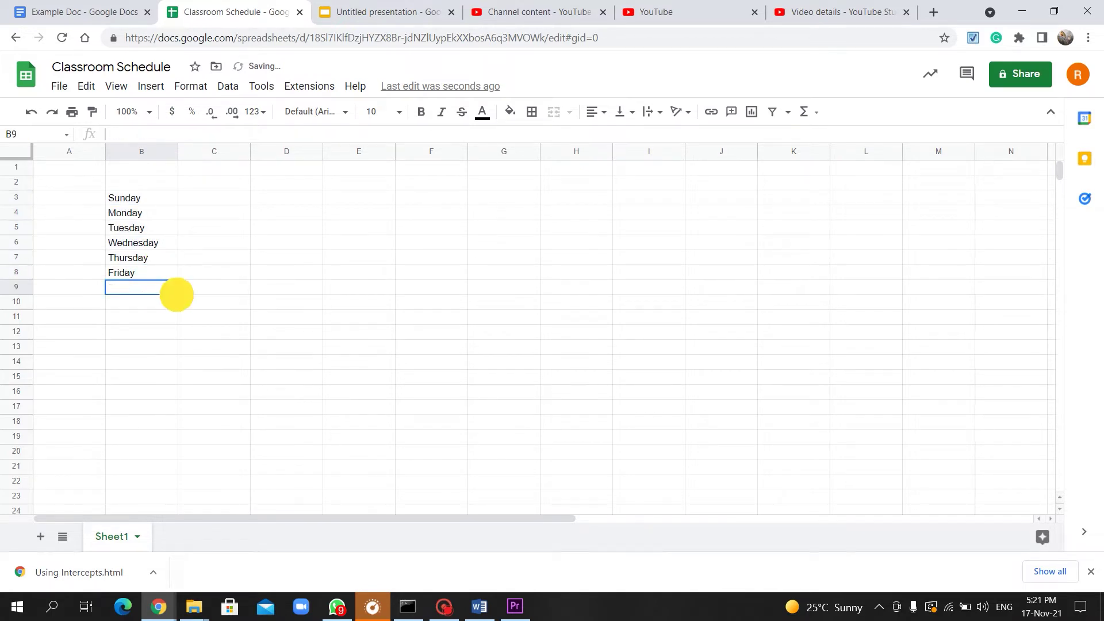
click(151, 276)
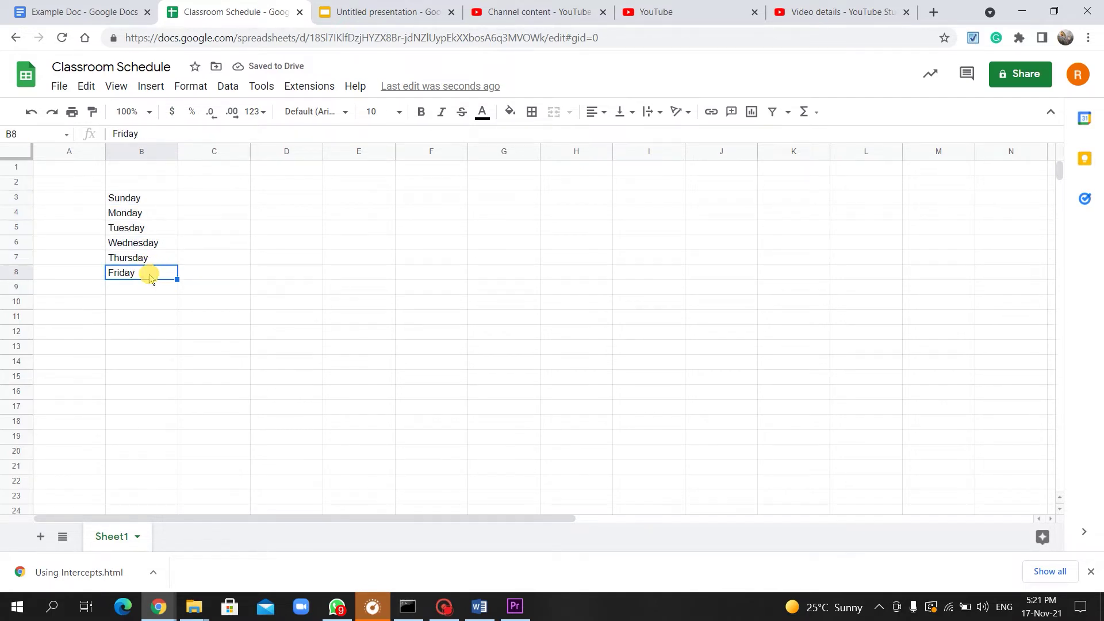
key(Delete)
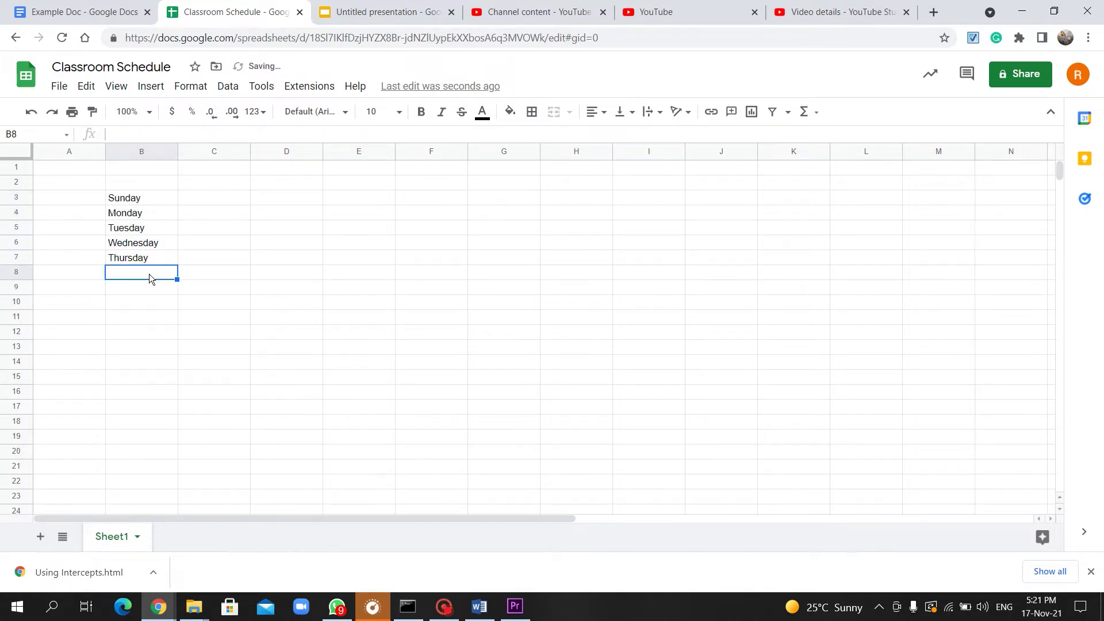
Number the class periods 1 to 7 across C2:I2 by entering 1 and 2 and extending the series
click(184, 185)
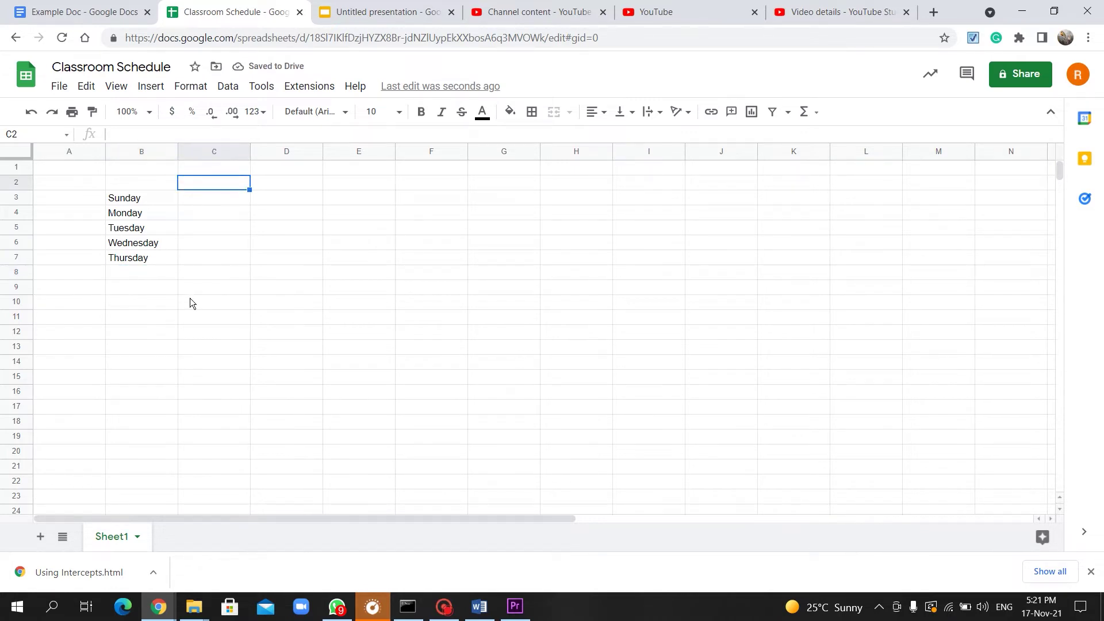
text(1)
key(Tab)
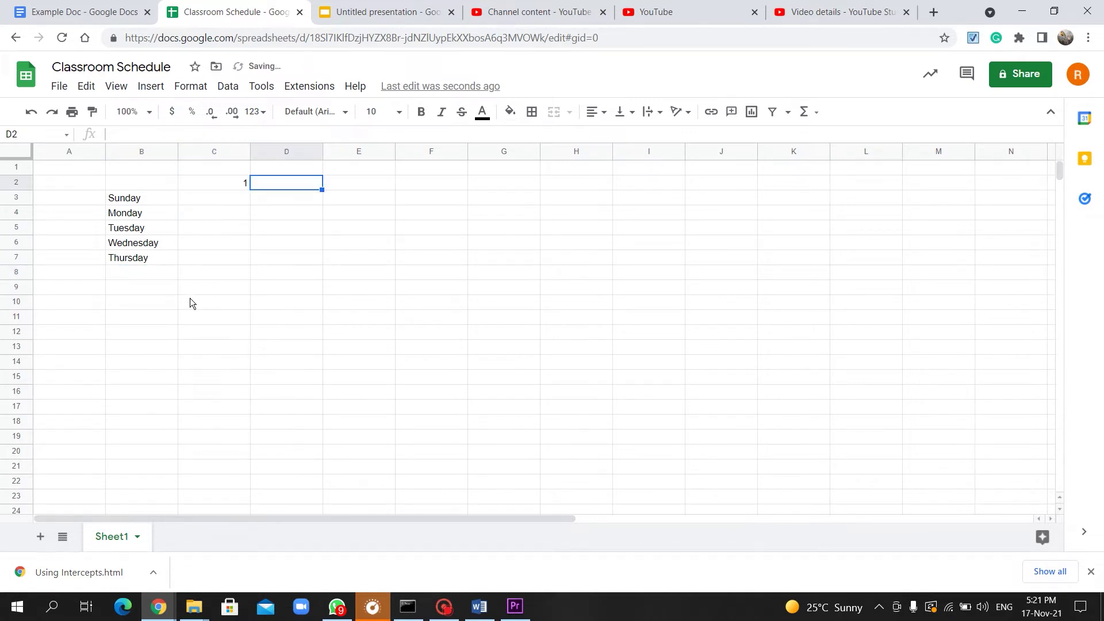
text(2)
key(Tab)
click(223, 183)
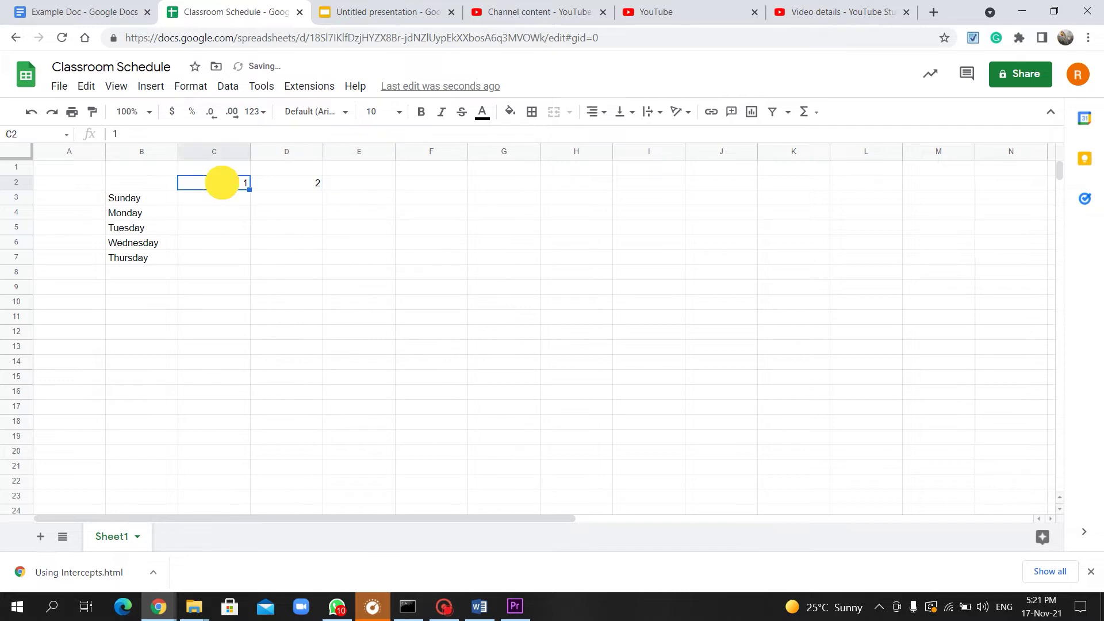
drag(224, 183, 637, 181)
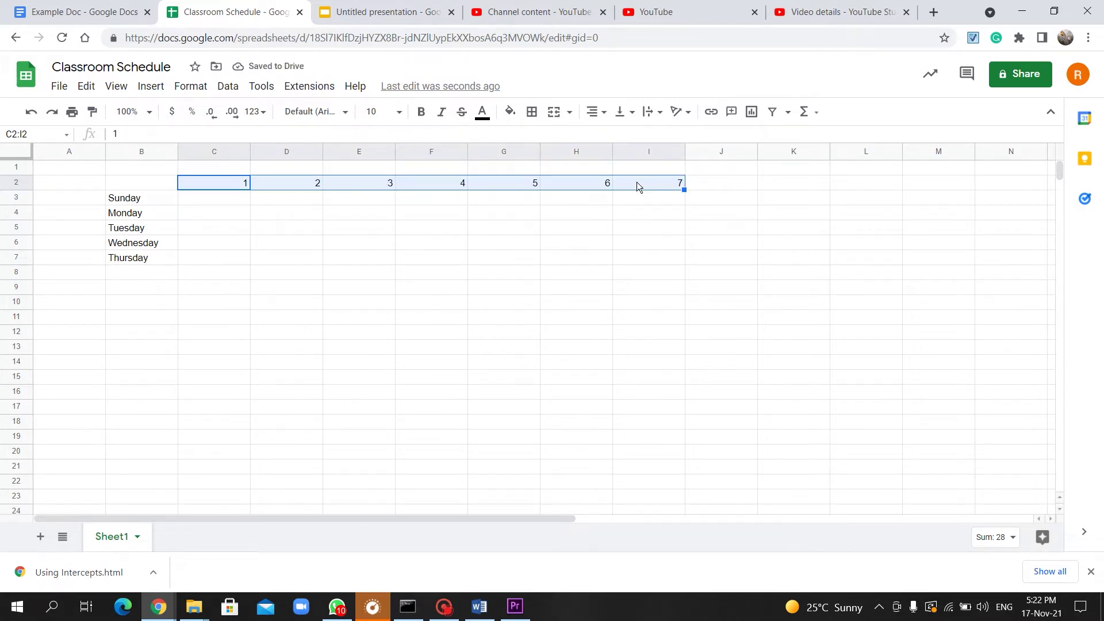
Fill the period 1 subjects in C3:C7 with Science, Eng, Math, Arabic and PE
click(214, 204)
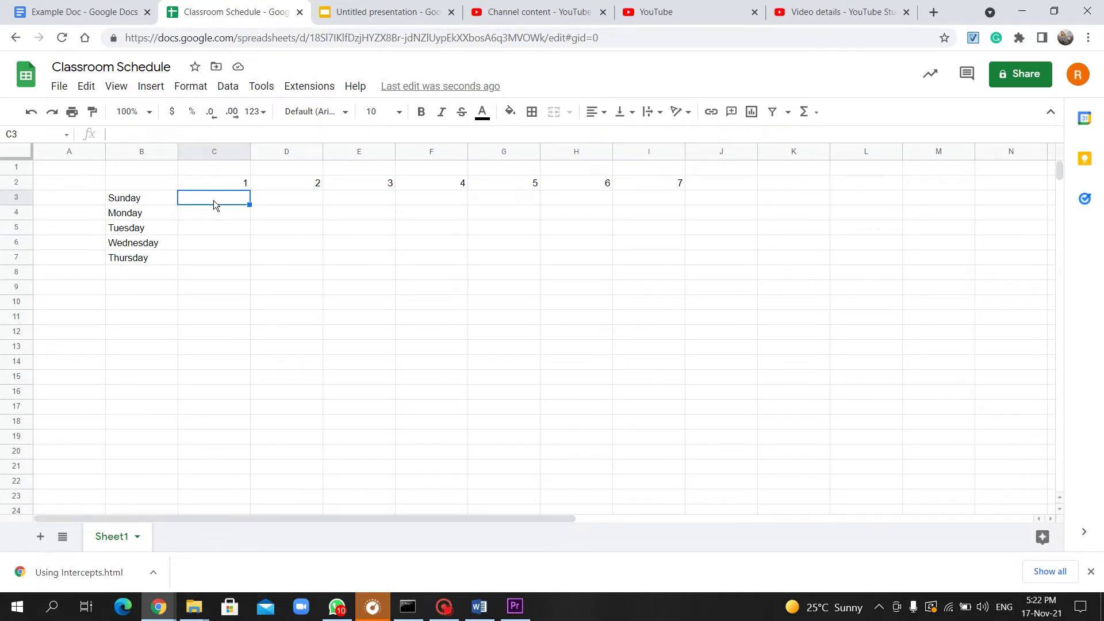
text(Science)
key(Return)
text(Eng)
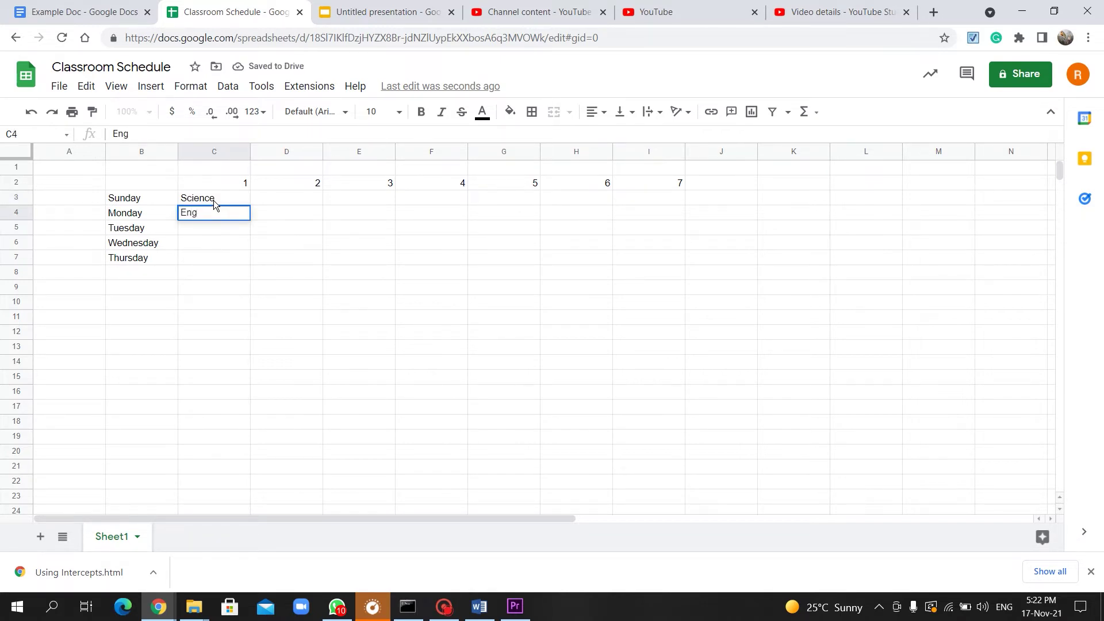
key(Return)
text(math)
key(BackSpace)
key(BackSpace)
key(BackSpace)
key(BackSpace)
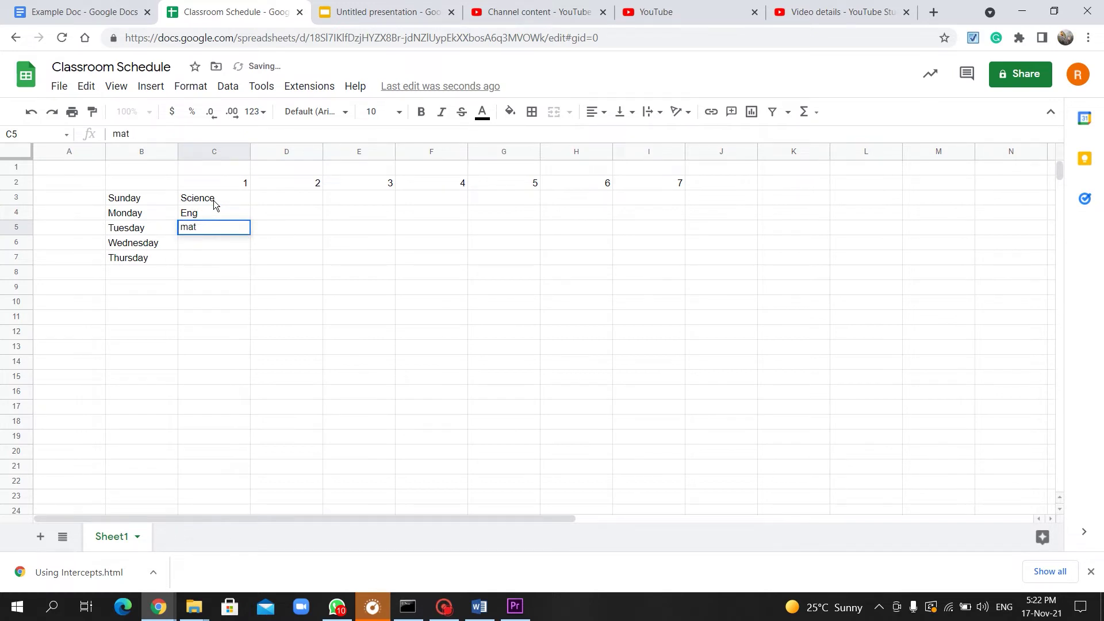
text(Math)
key(Return)
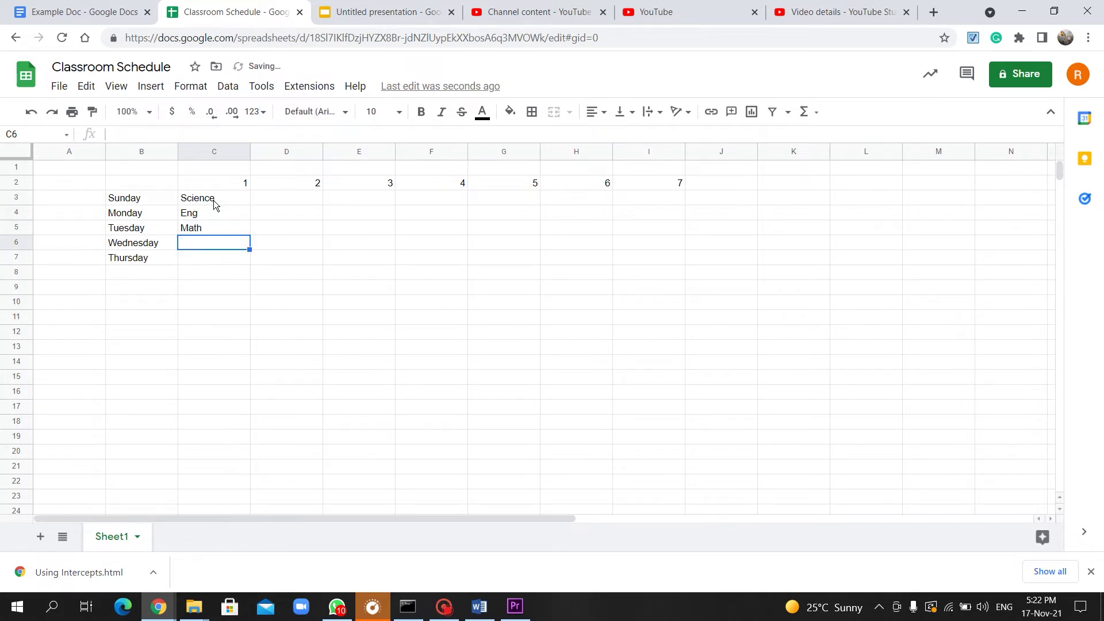
text(Arabic)
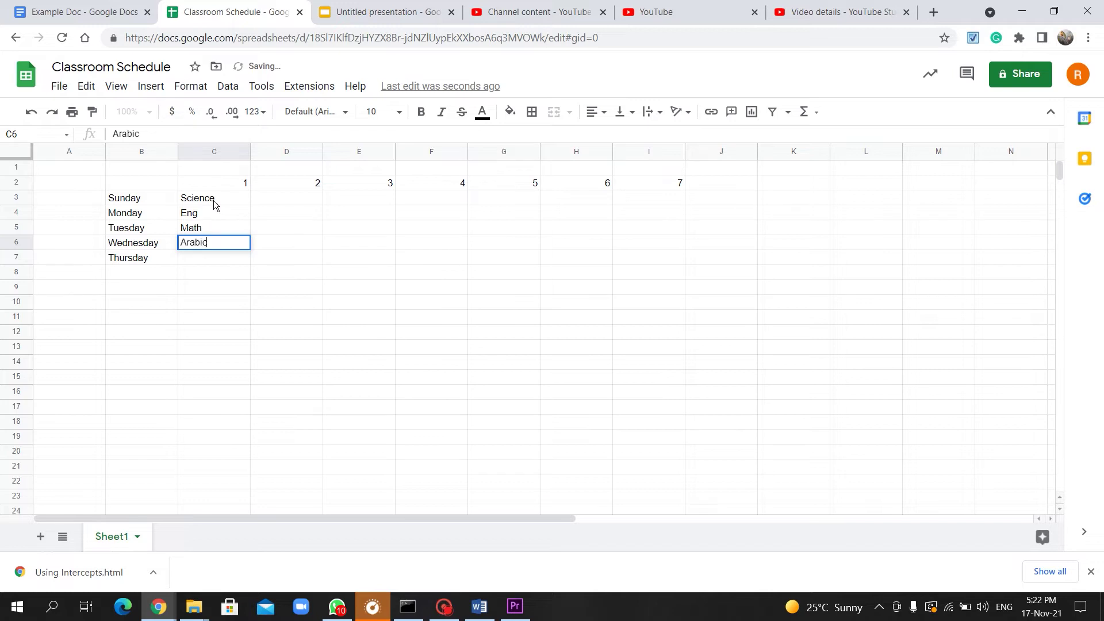
key(Return)
text(PE)
key(Tab)
Fill the period 2 subjects in D3:D7 with Math, Art, Eng, Math and Sci
key(Up)
key(Up)
key(Up)
key(Up)
text(Math)
key(Return)
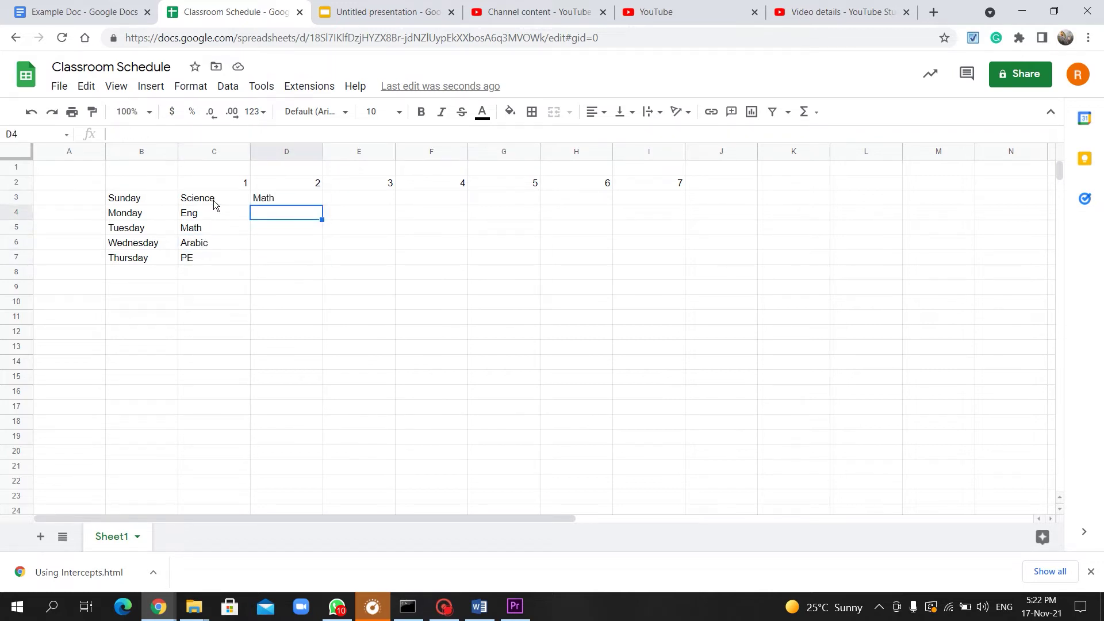
text(Art)
key(Return)
text(Enf)
key(BackSpace)
text(g)
key(Return)
text(Math)
key(Return)
text(Sci)
key(Tab)
Fill the period 3 subjects in E3:E7 with ICT, Robotics, S.S, Islamic Studies and S.S
key(Up)
key(Up)
key(Up)
key(Up)
text(ICT)
key(Return)
text(Art=)
key(Escape)
text(Robotics)
key(Return)
text(S.S)
key(Return)
text(Islamic Studies)
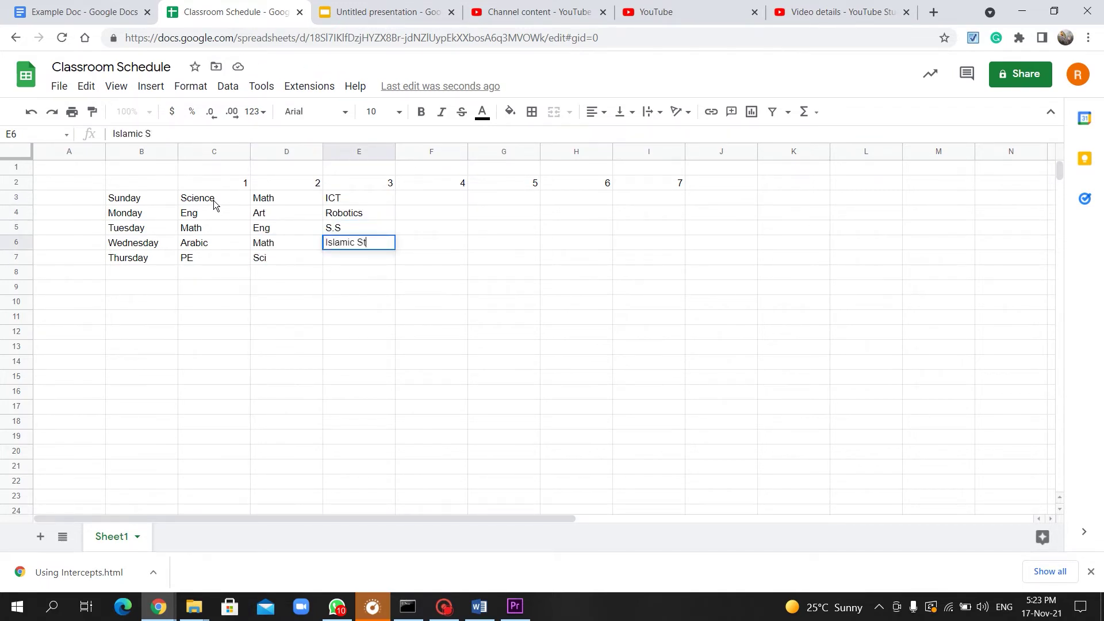
key(Return)
text(S.S)
key(Tab)
Complete Sunday's periods 4 to 7 in F3:I3 with Eng, Arabic, PE and Sci
key(Up)
key(Up)
key(Up)
key(Up)
text(Eng)
key(Tab)
text(Arabic)
key(Tab)
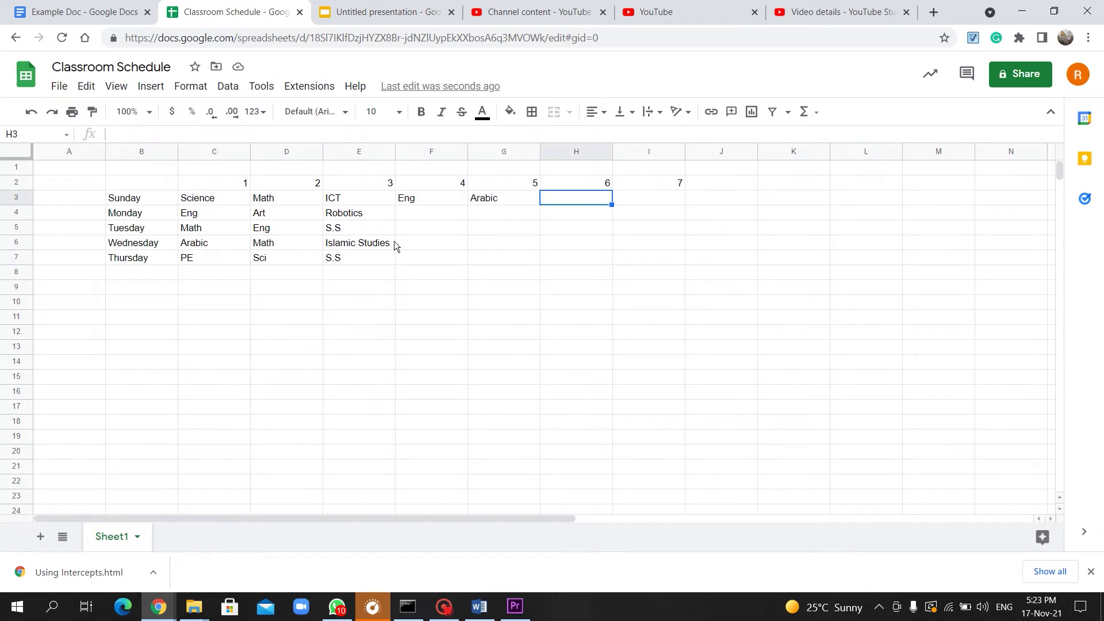
text(PE)
key(Tab)
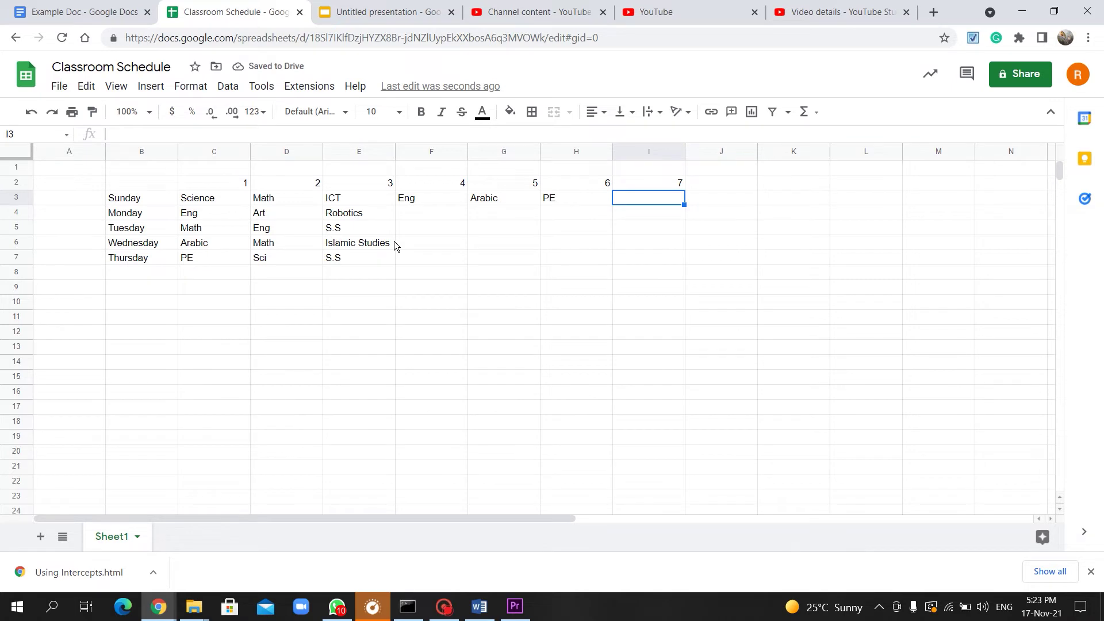
text(Sci)
key(Return)
Enter Math and Sci for Monday's periods 4 and 5 in F4:G4, and Math for Tuesday's period 5 in G5
text(Math)
key(Tab)
key(Down)
text(Math)
key(Tab)
key(Down)
key(Left)
key(Up)
key(Up)
text(Sci)
key(Return)
Enter Arabic in F5 and S.Studies in H5 for Tuesday's periods 4 and 6
key(Left)
text(Arabic)
key(Tab)
key(Tab)
text(S.Studies)
key(Tab)
Enter Arabic in H4 and PE in I4 for Monday, and Art in I5 for Tuesday
key(Left)
key(Up)
text(Arabic)
key(Tab)
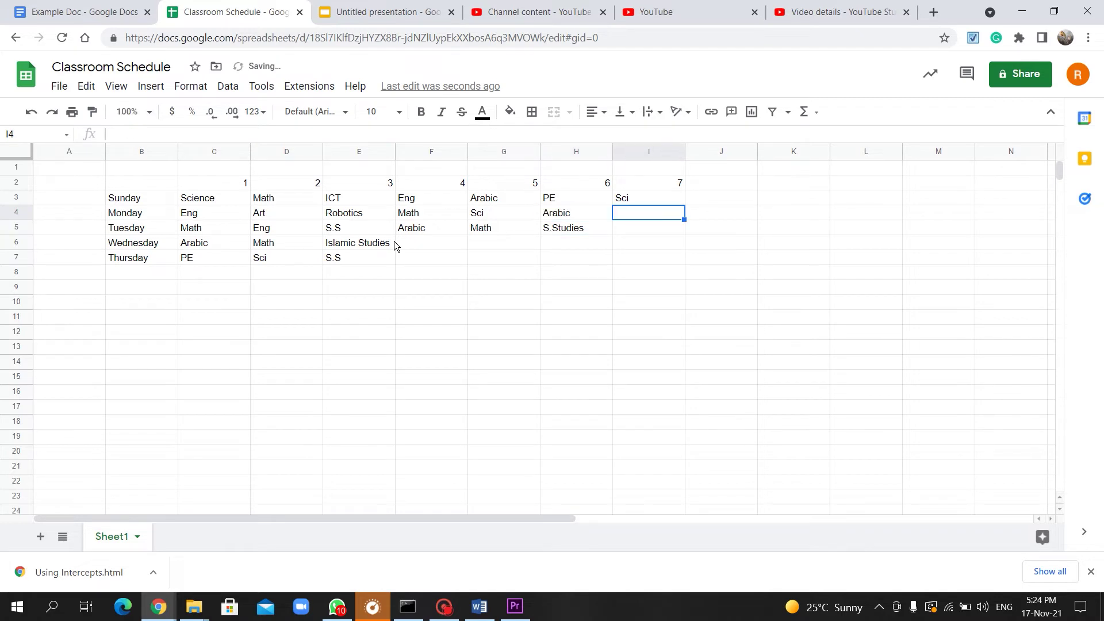
text(PE)
key(Return)
text(Art)
key(Return)
Complete Wednesday's periods 4 to 7 in F6:I6 with Sci, Math, S.Studies and Eng
key(Left)
key(Left)
key(Left)
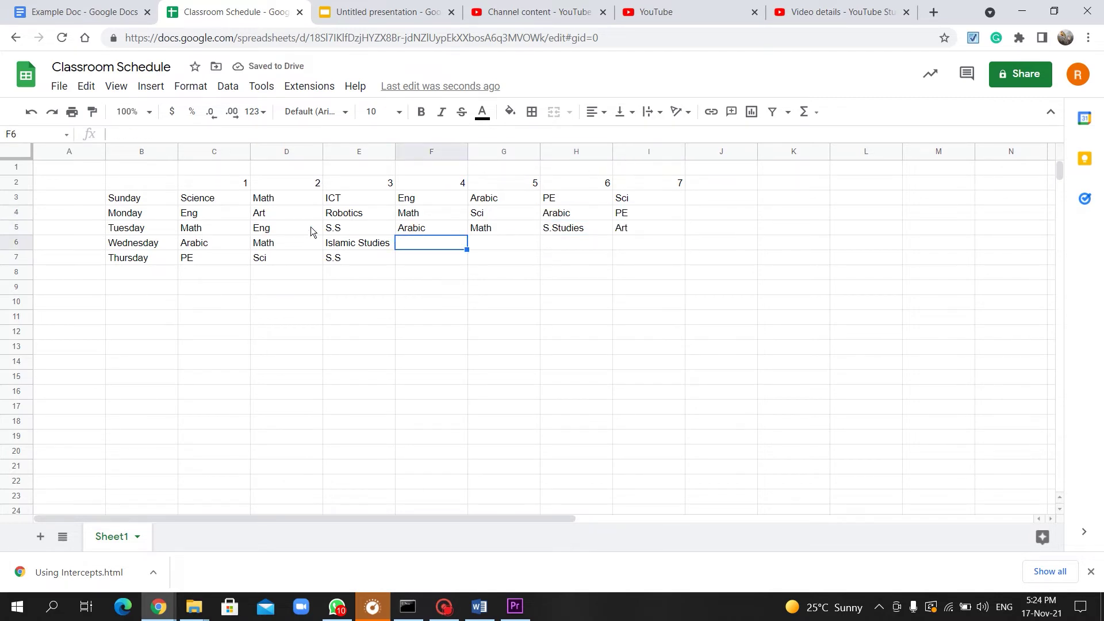
text(Sci)
key(Return)
key(Up)
key(Right)
text(Math)
key(Tab)
text(S)
key(Tab)
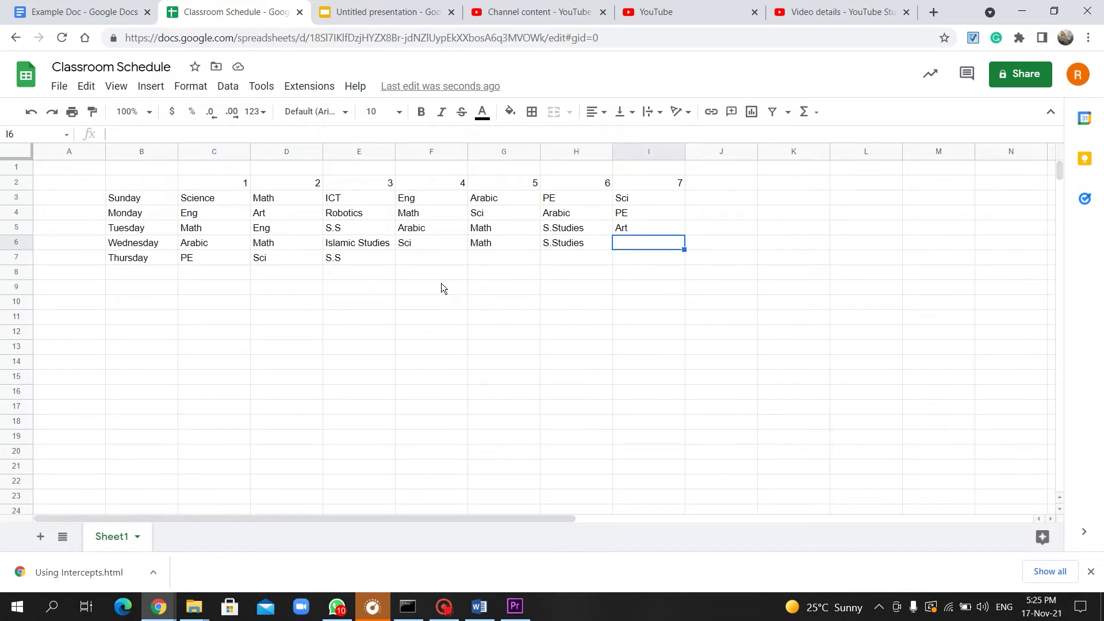
text(Eng)
key(Return)
Complete Thursday's periods 4 to 7 in F7:I7 with Math, Arabic, Eng and S. Studies
key(Left)
text(Math)
key(Tab)
text(Arabic)
key(Tab)
text(Eng)
key(Tab)
text(S. Studies)
Center the contents of the whole schedule table B2:I7 horizontally
drag(141, 185, 660, 263)
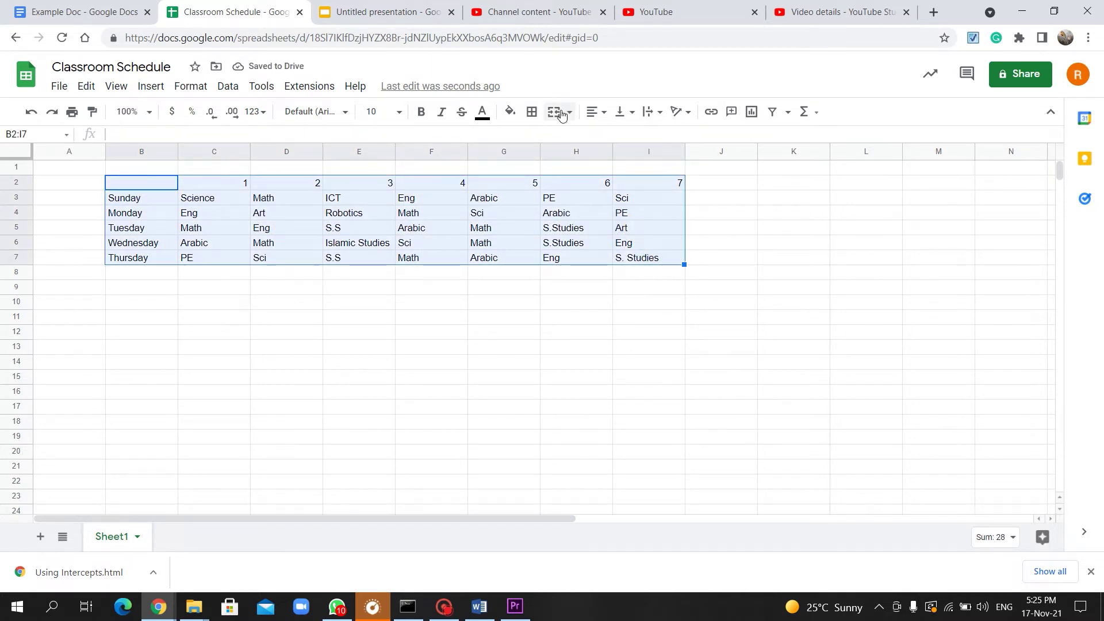
click(605, 112)
click(607, 136)
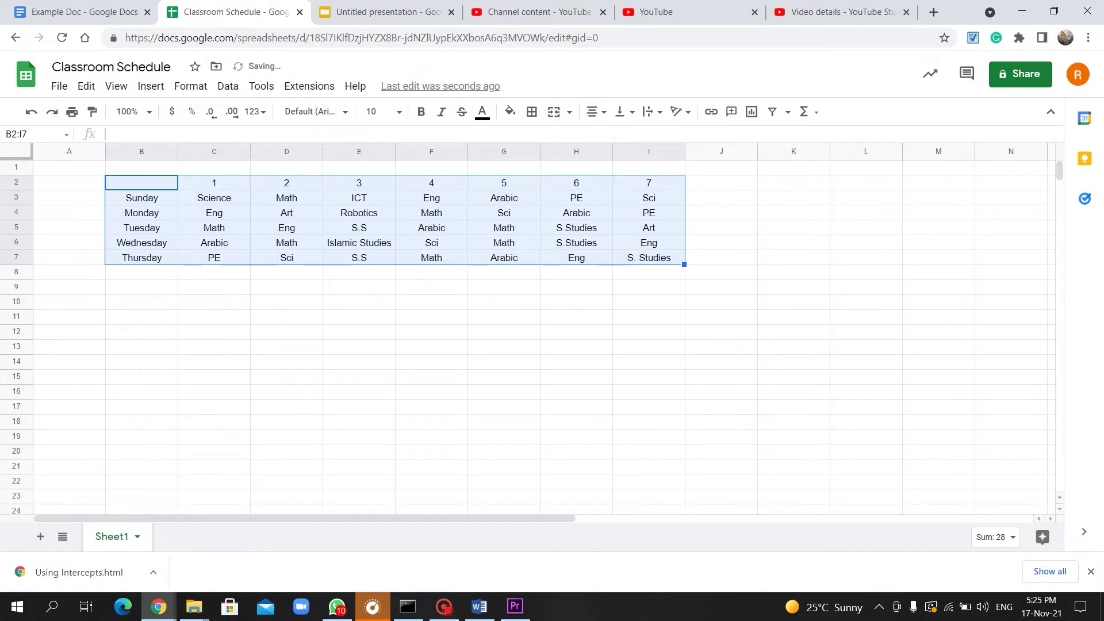
Set the font size of the day column B2:B7 to 14
click(157, 190)
drag(148, 183, 148, 259)
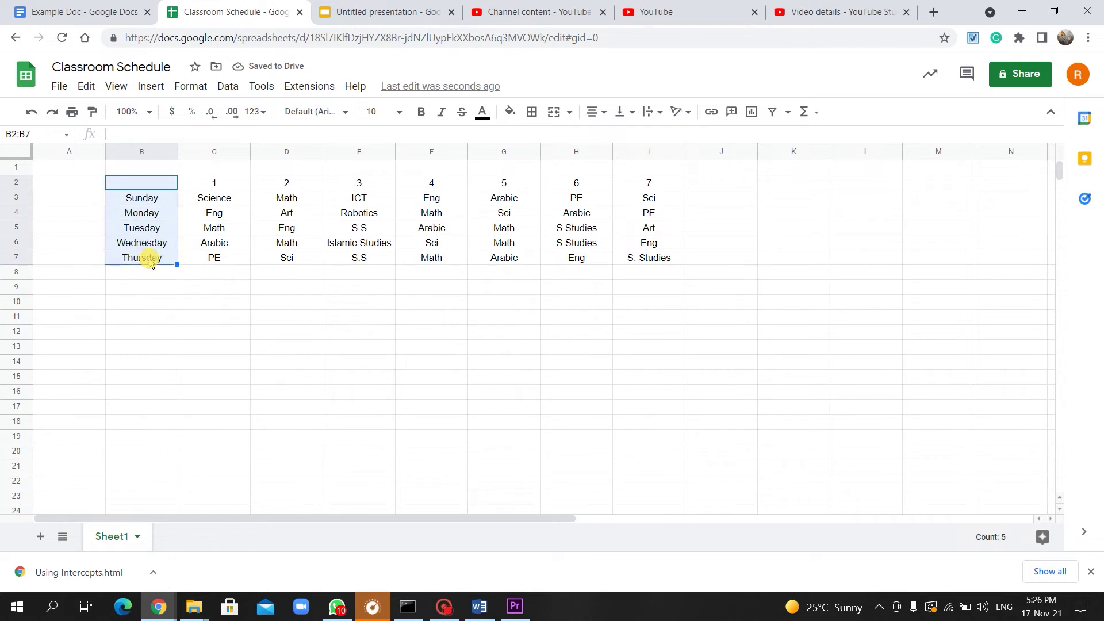
click(399, 112)
click(379, 298)
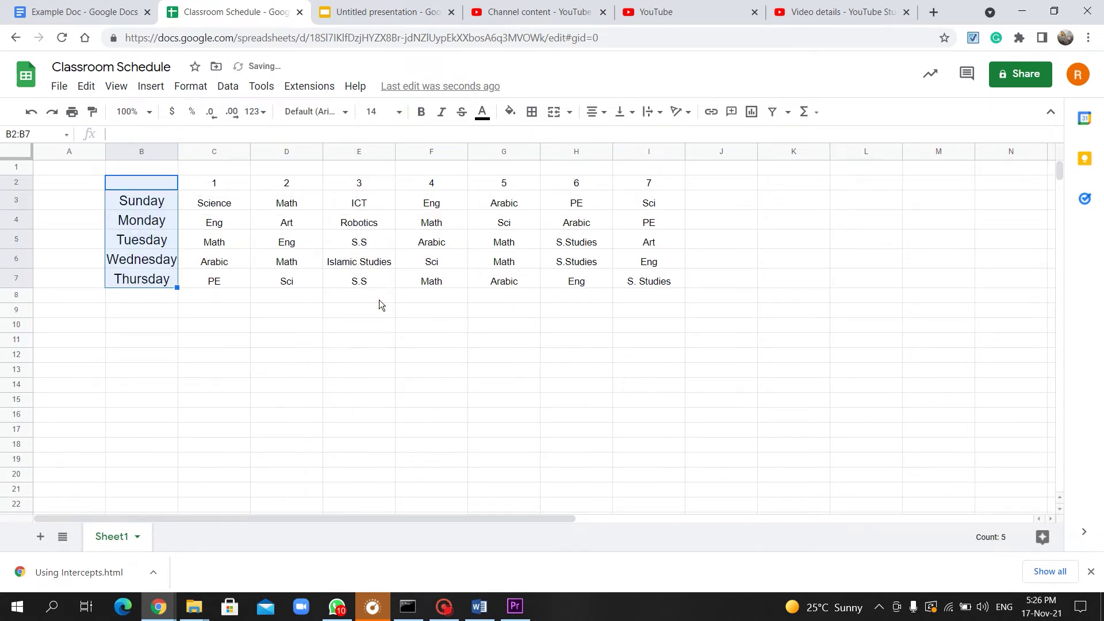
Left-align the day names in B3:B7 at font size 14
click(144, 224)
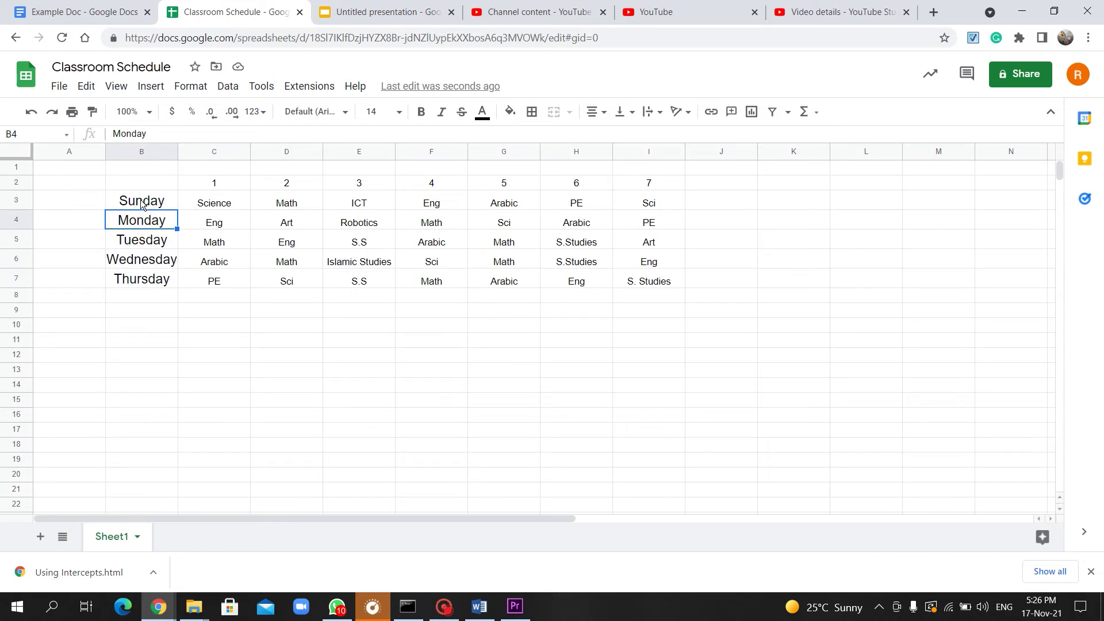
drag(140, 191, 138, 282)
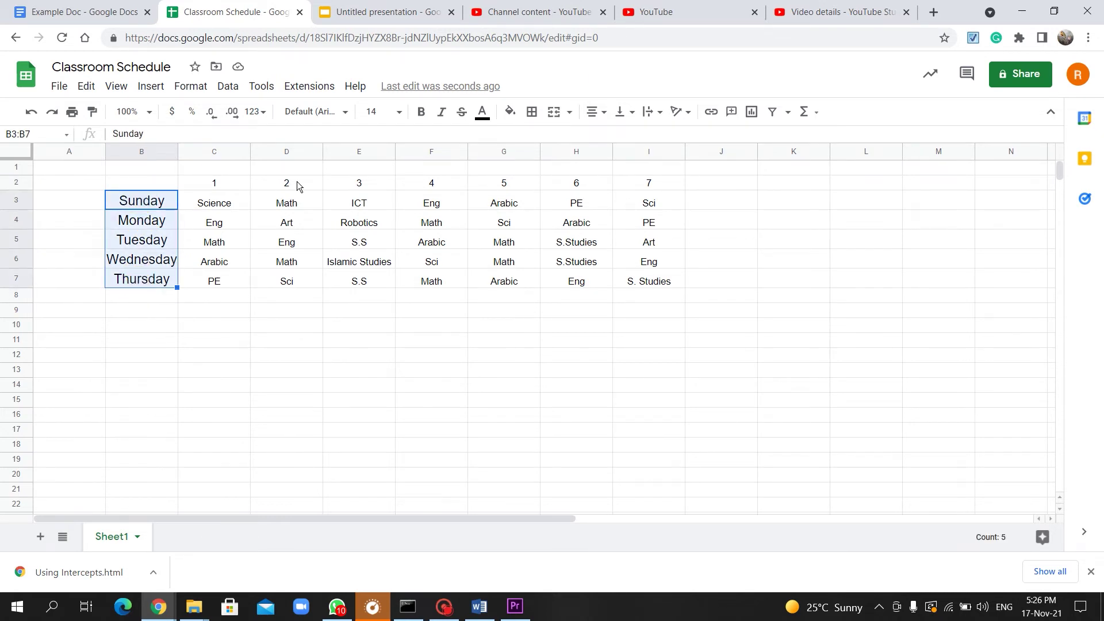
click(397, 118)
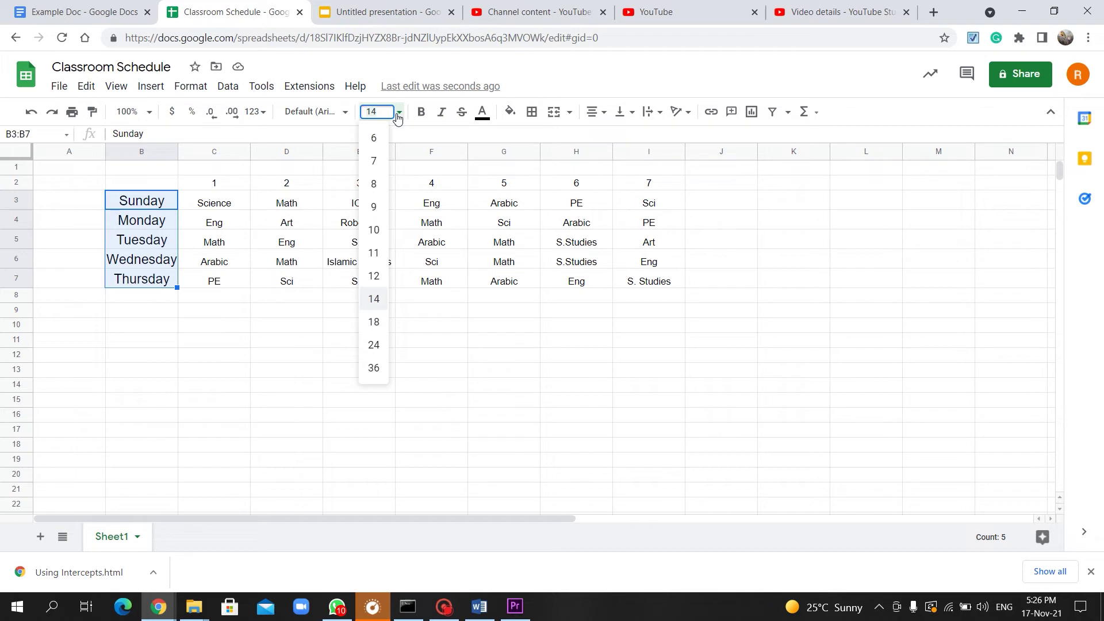
click(371, 302)
click(596, 111)
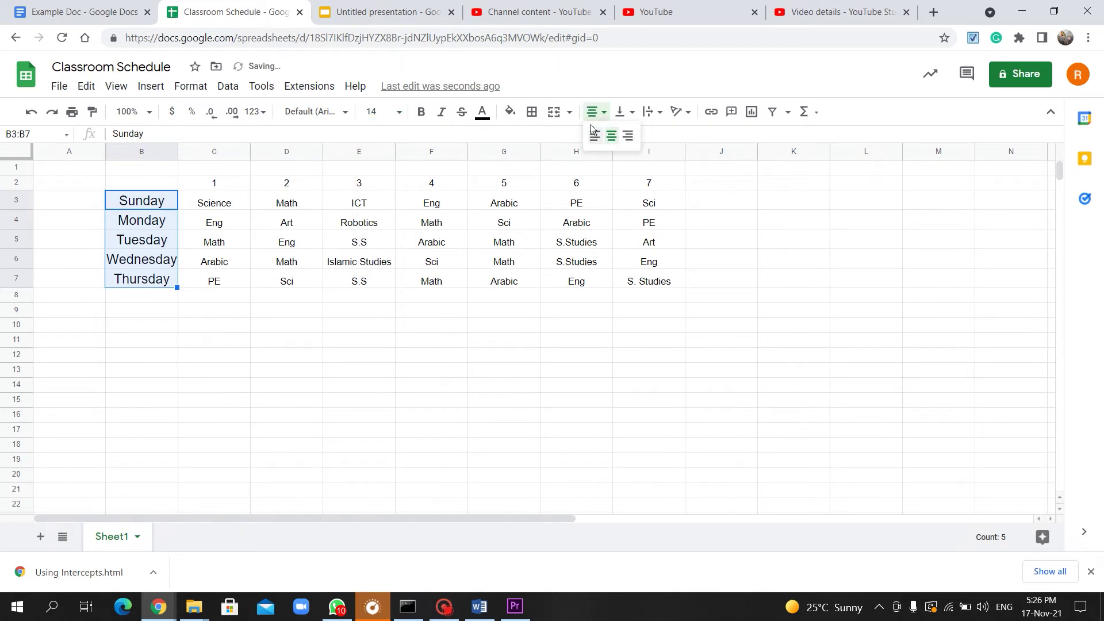
click(595, 138)
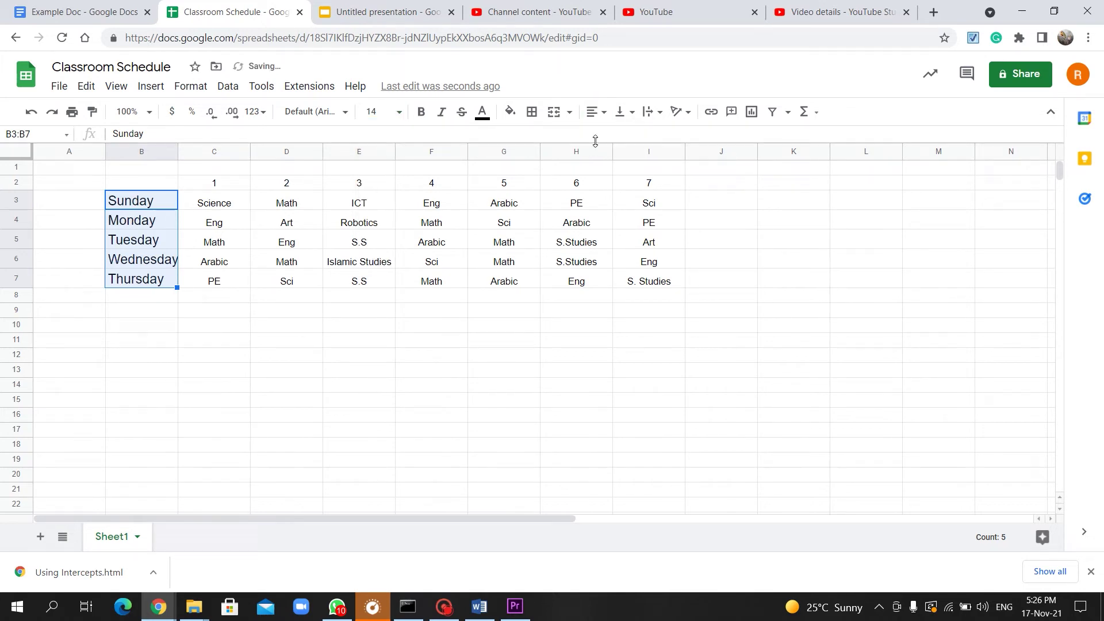
Change the font of the whole schedule table B2:I7 to Comfortaa
click(341, 114)
click(599, 310)
drag(666, 281, 142, 178)
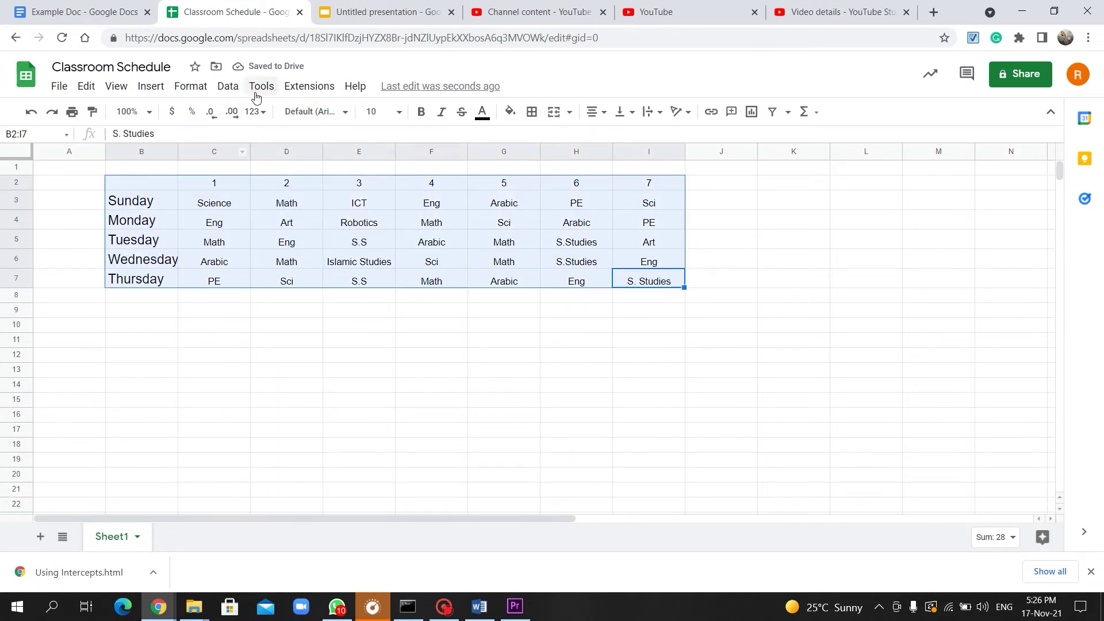
click(315, 112)
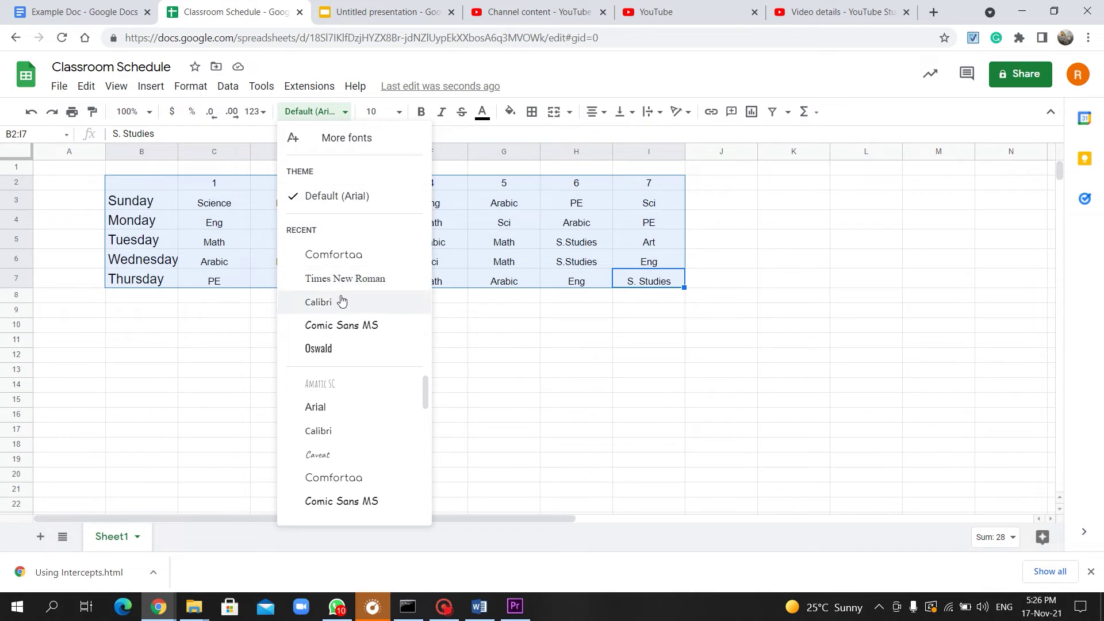
click(346, 253)
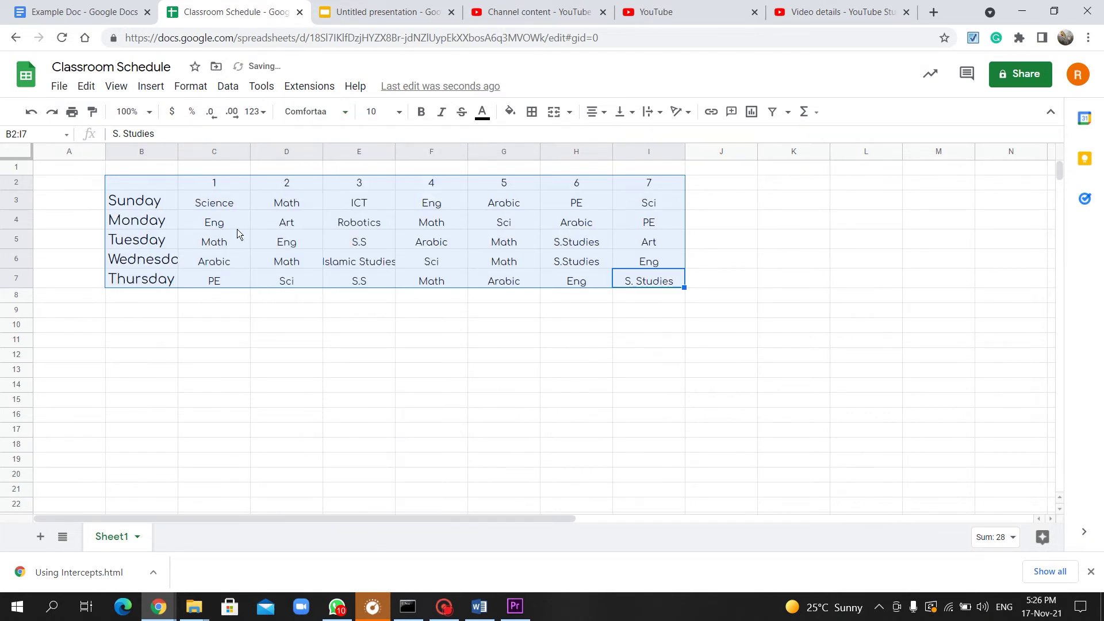
Set the period numbers in C2:I2 to font size 14 and make them bold
click(187, 195)
click(206, 179)
drag(205, 179, 629, 181)
click(397, 113)
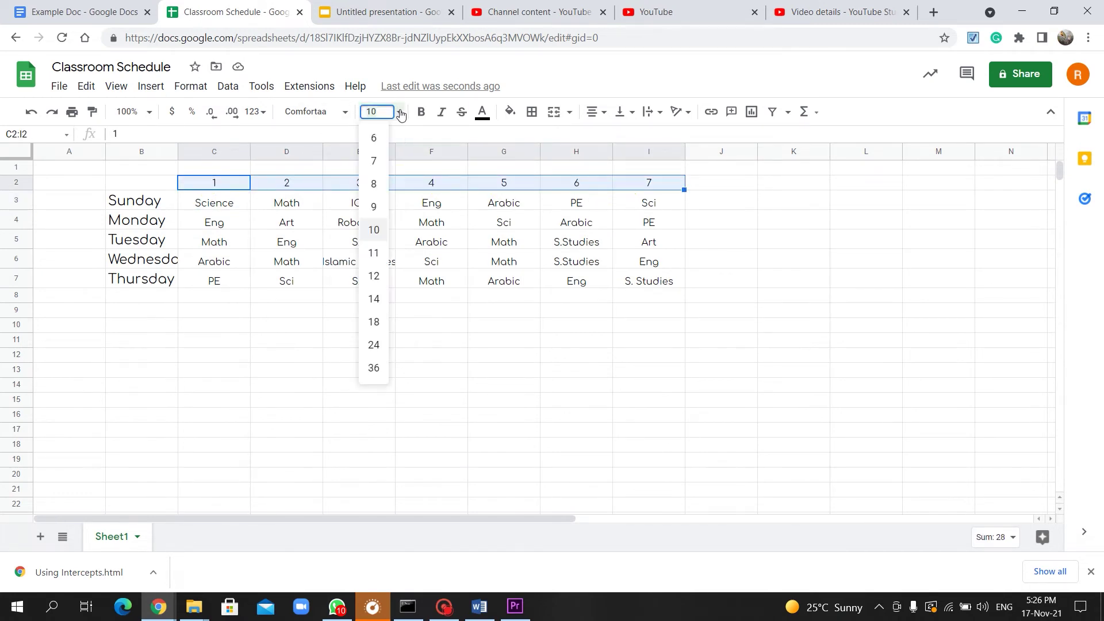
click(377, 300)
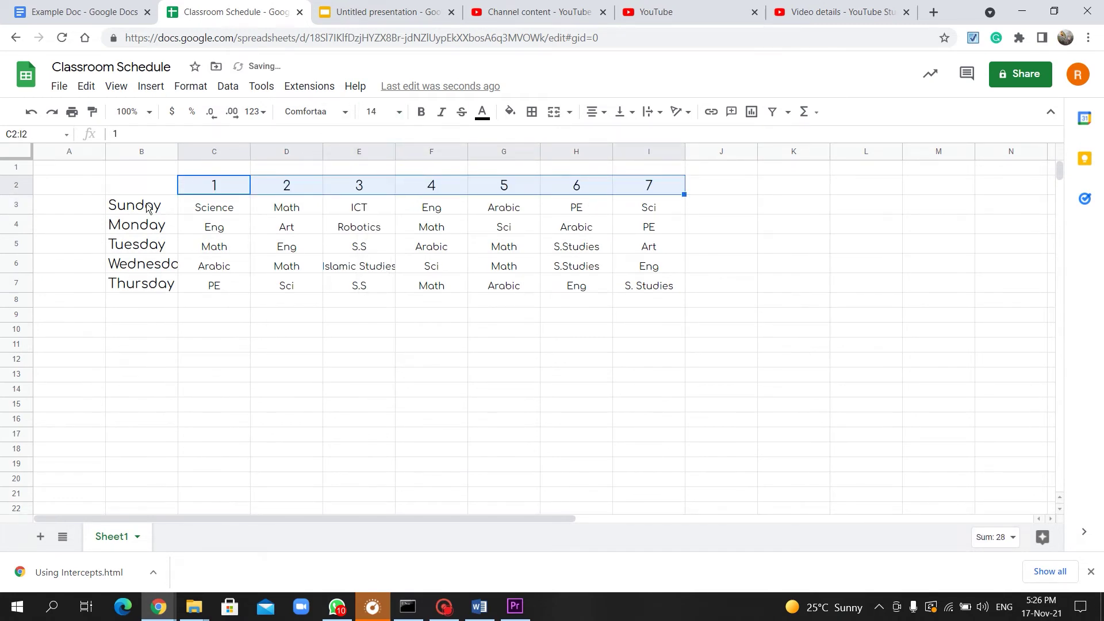
click(421, 113)
Apply blue, medium-thickness solid borders to all cells of the schedule table B2:I7
drag(151, 186, 661, 282)
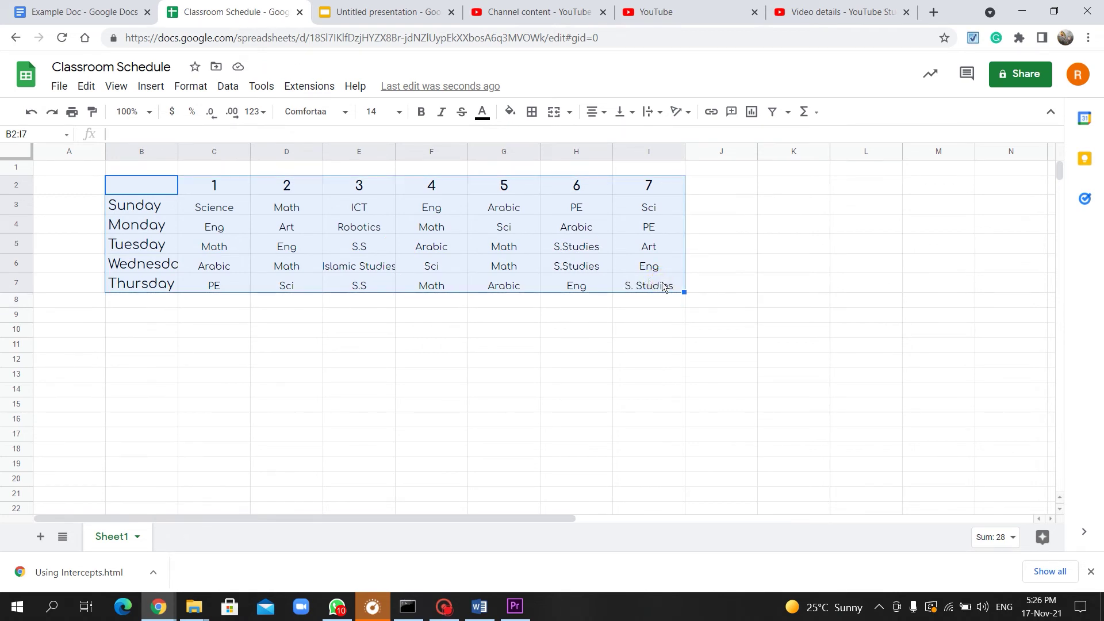
click(533, 113)
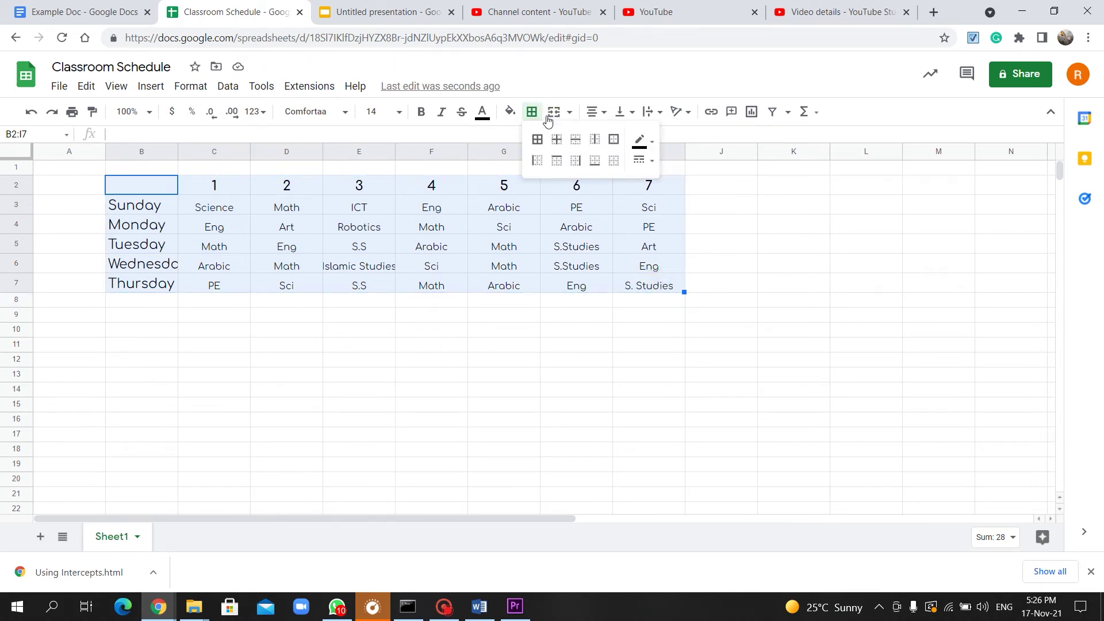
click(640, 141)
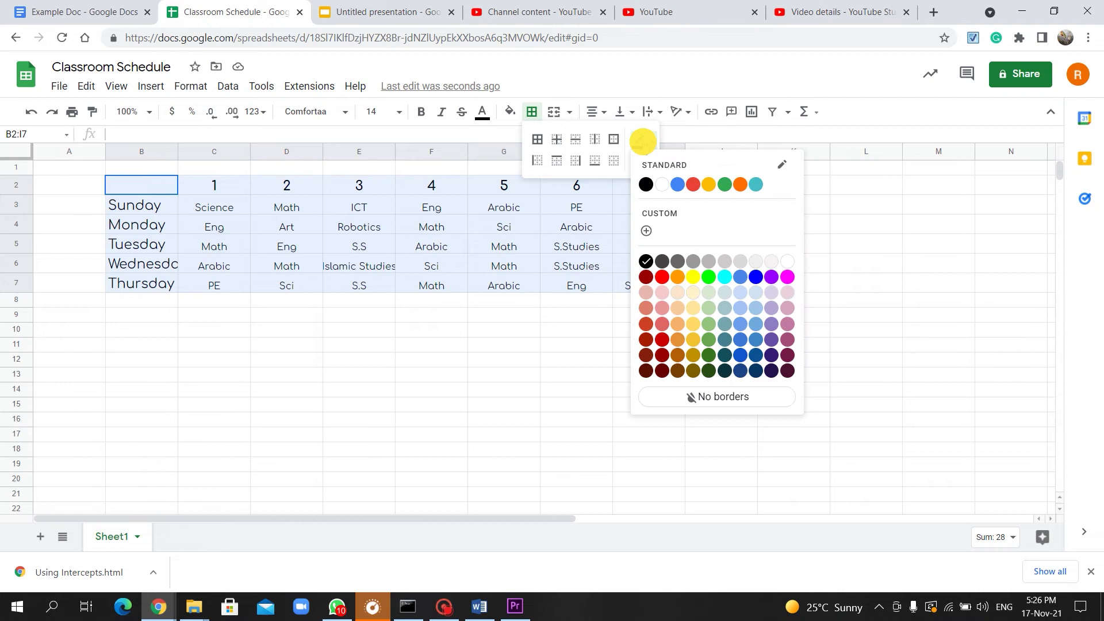
click(756, 277)
click(645, 161)
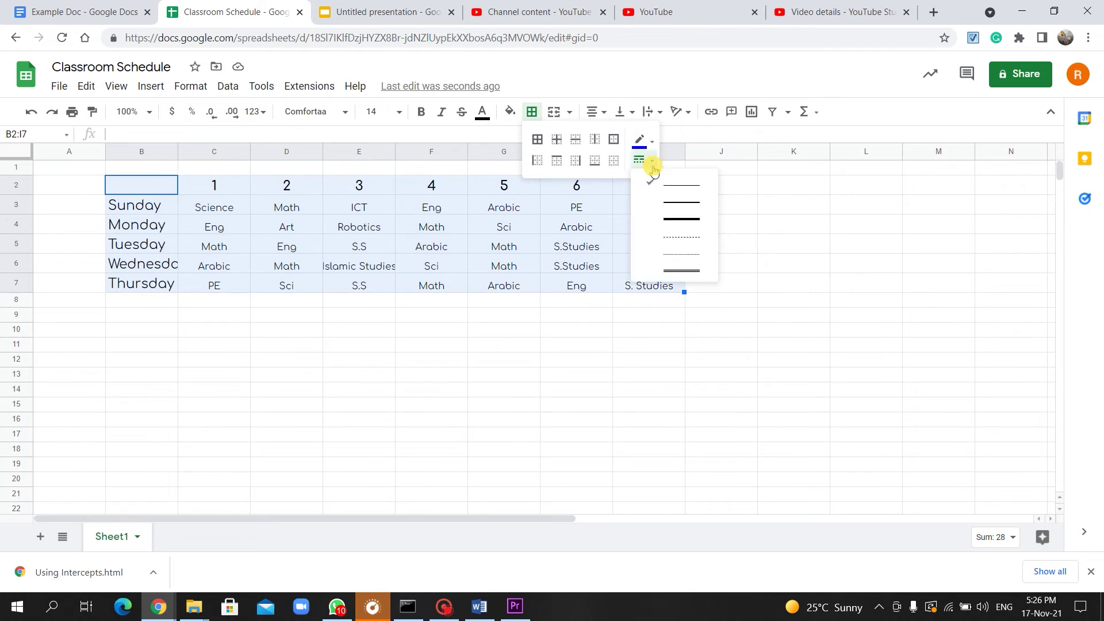
click(684, 207)
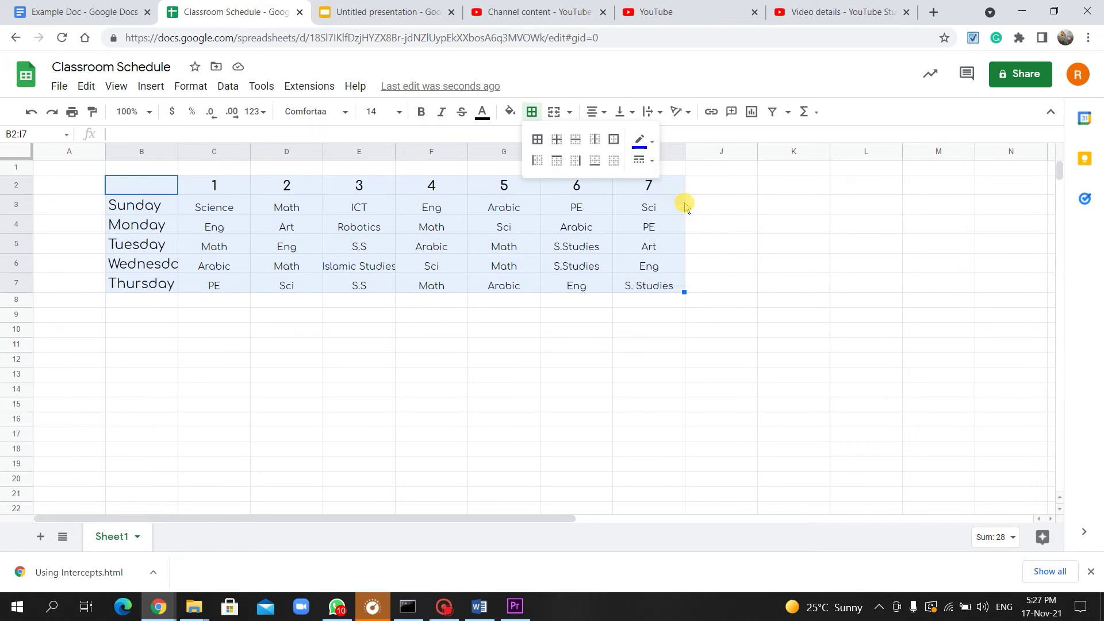
click(537, 141)
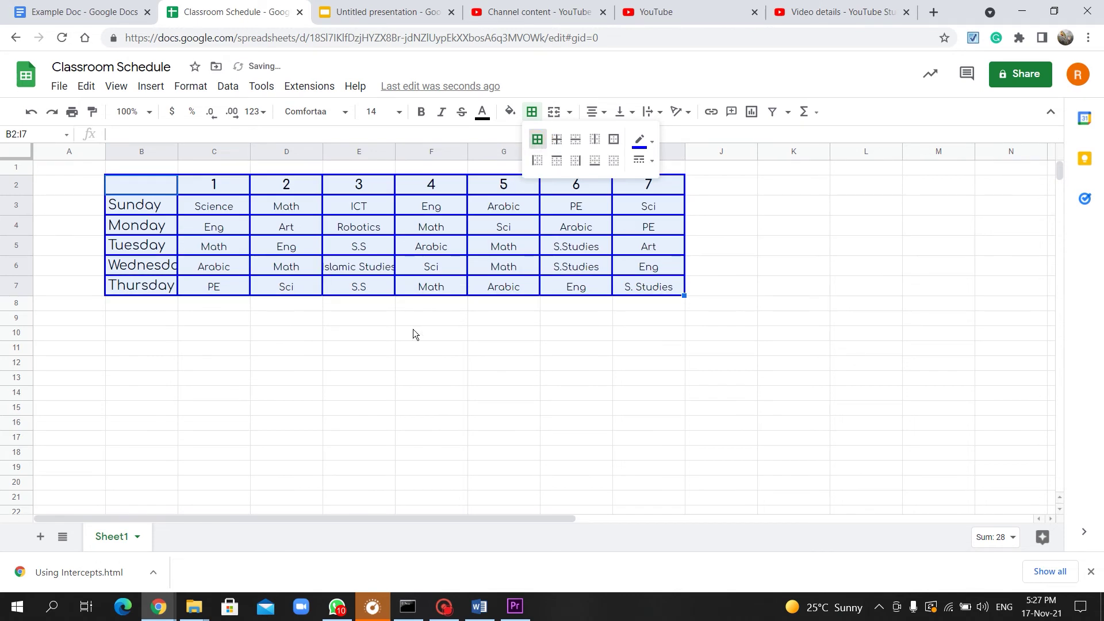
click(413, 332)
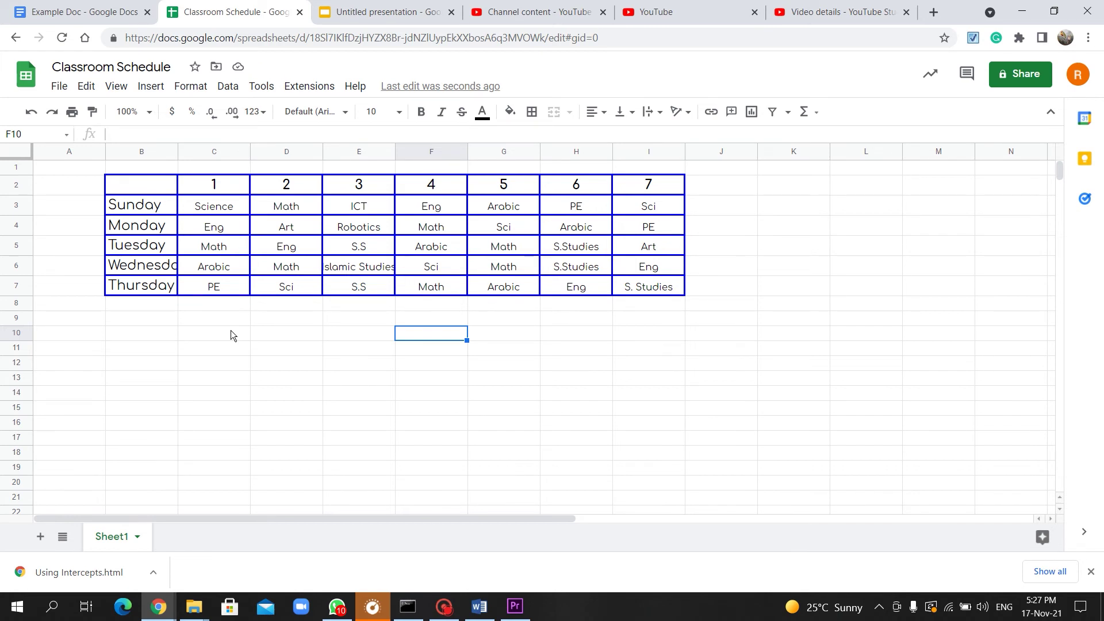
Fill the whole schedule table B2:I7 with a light blue background color
drag(115, 184, 627, 291)
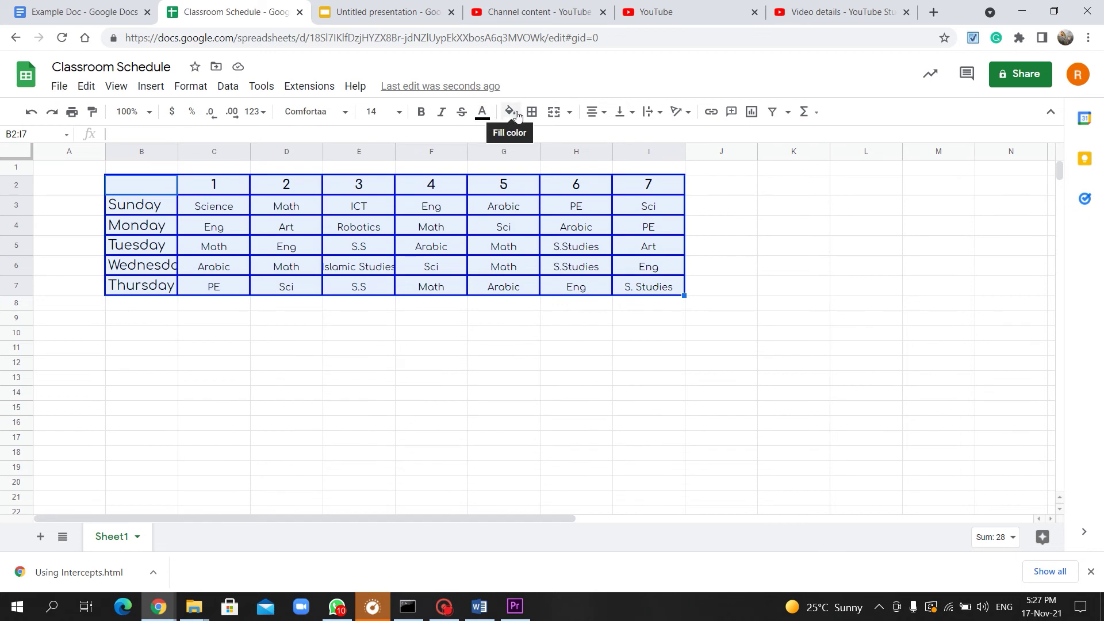
click(513, 112)
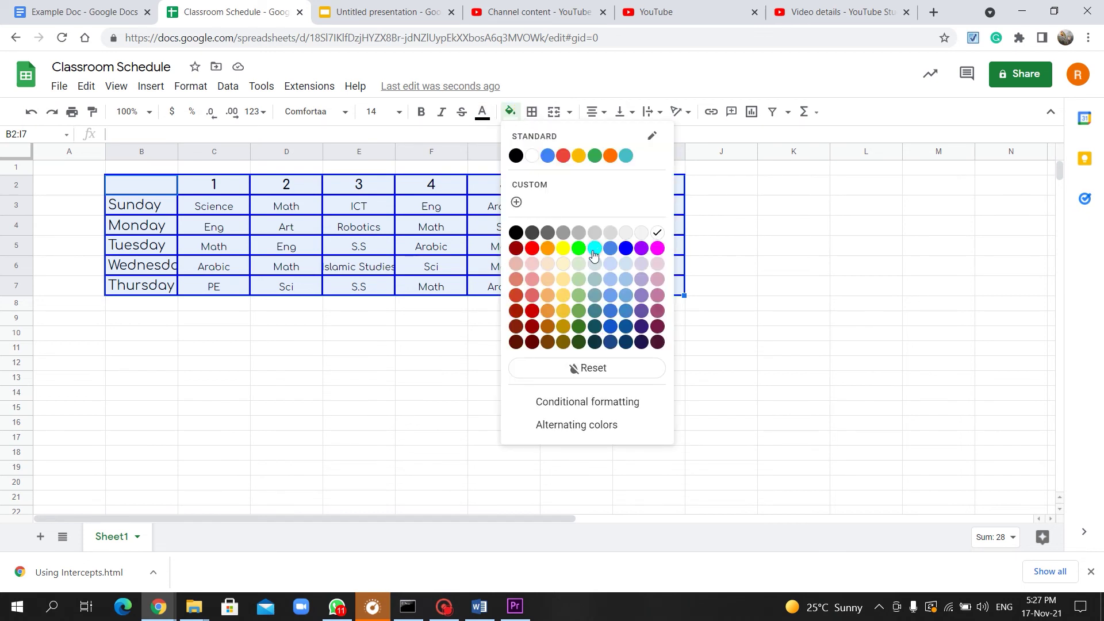
click(627, 282)
click(474, 317)
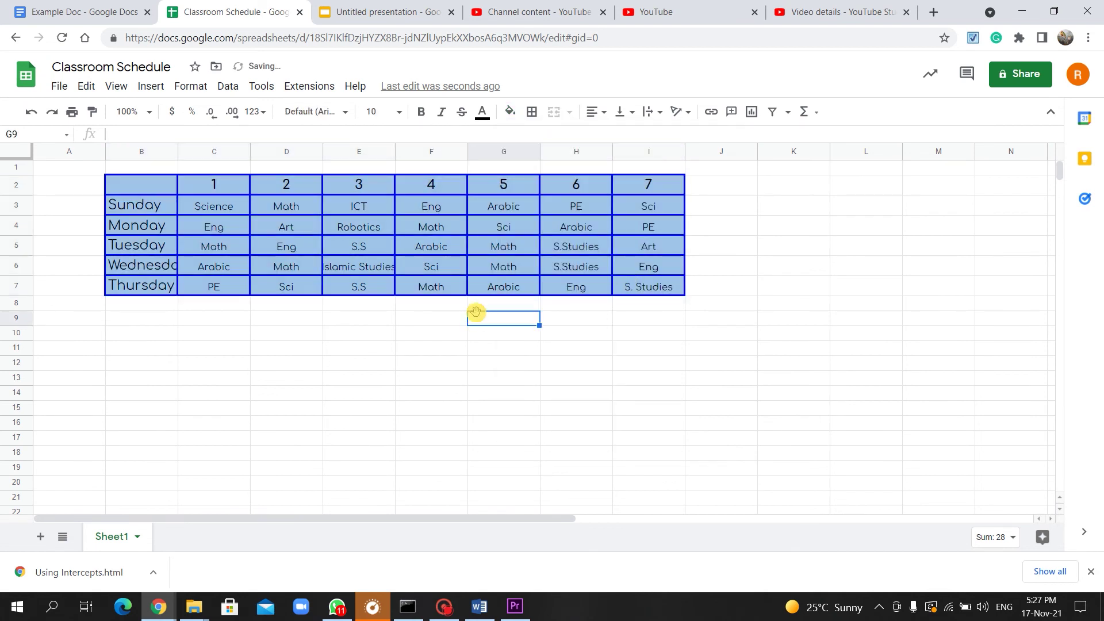
click(365, 234)
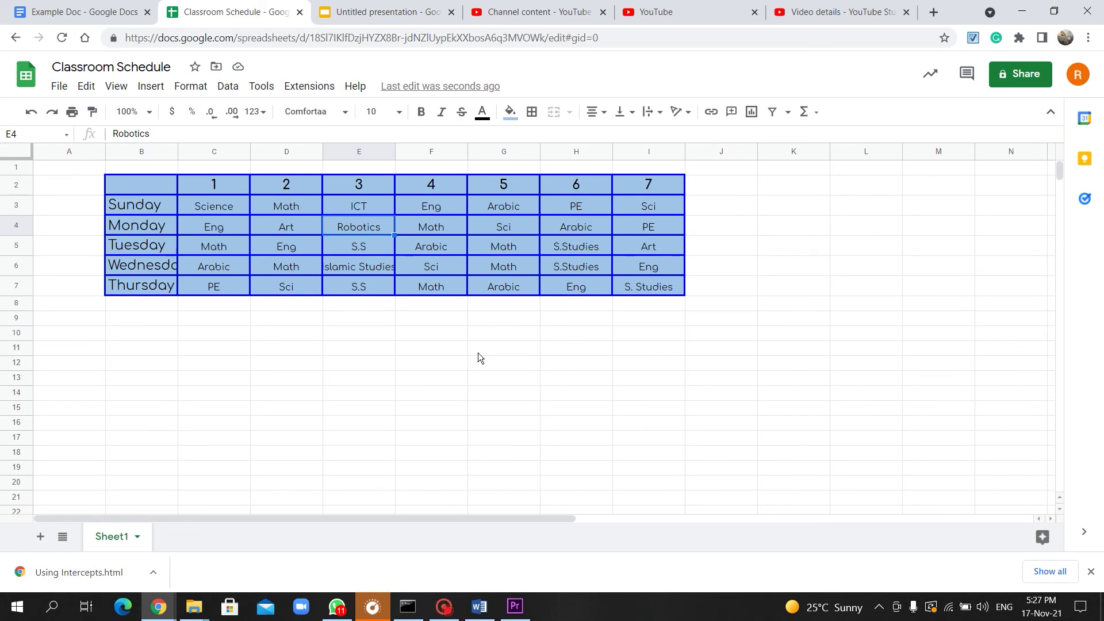
click(478, 353)
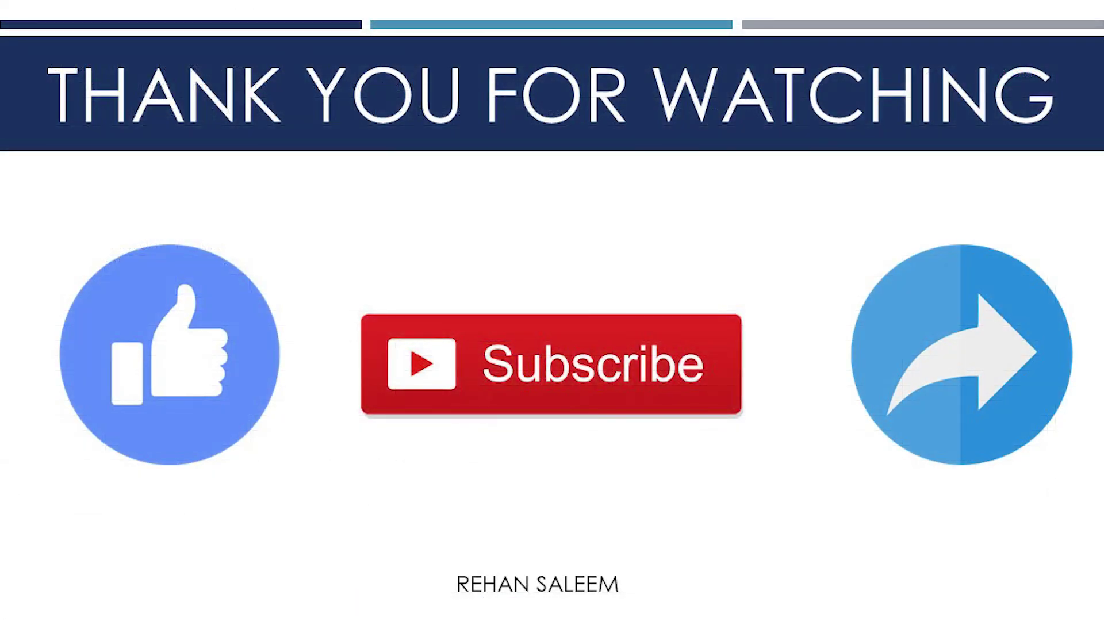